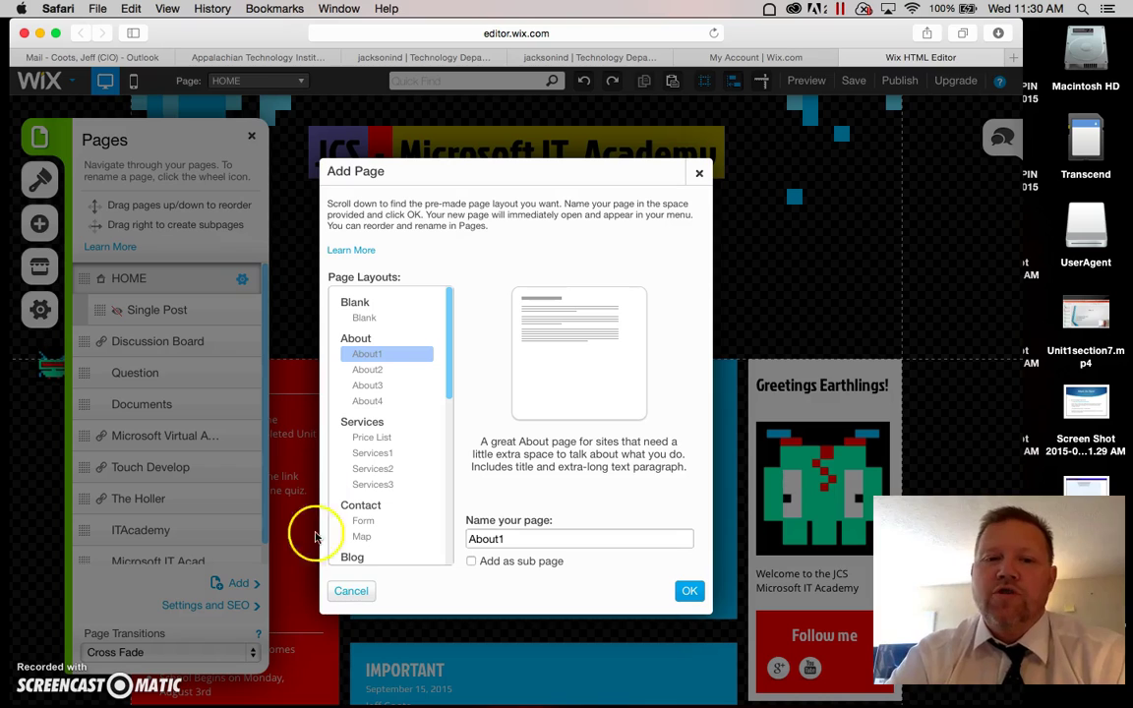
Add a page with the Blank layout to the site and rename it Calendar.
click(366, 321)
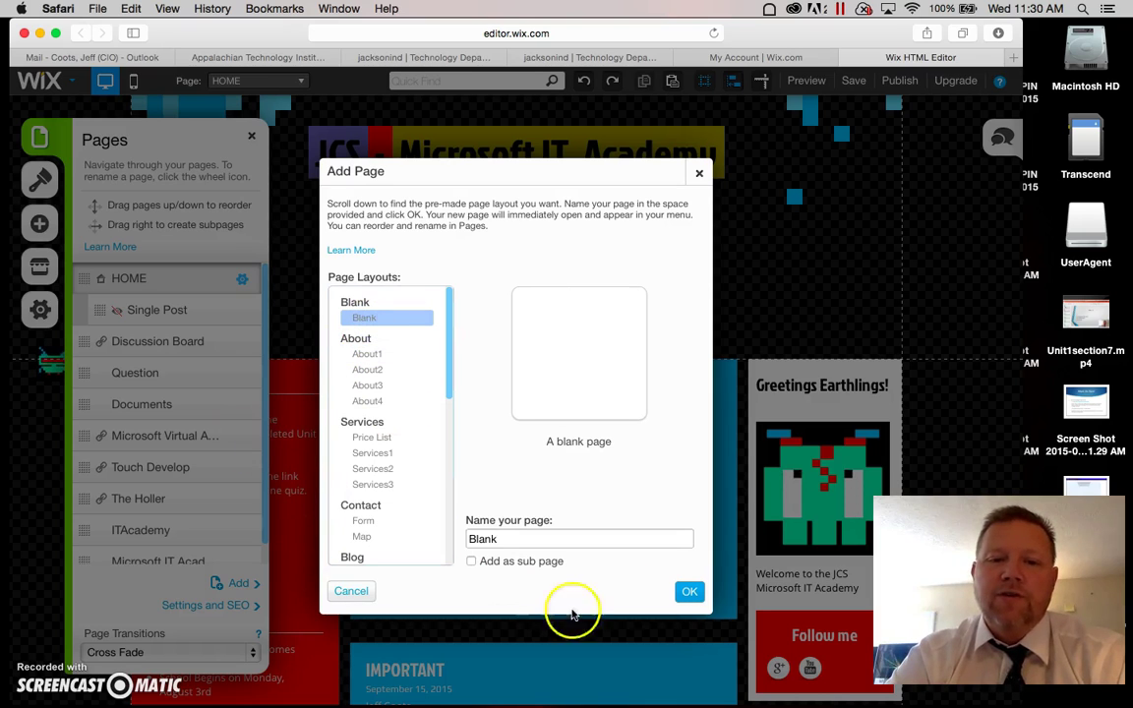
click(690, 592)
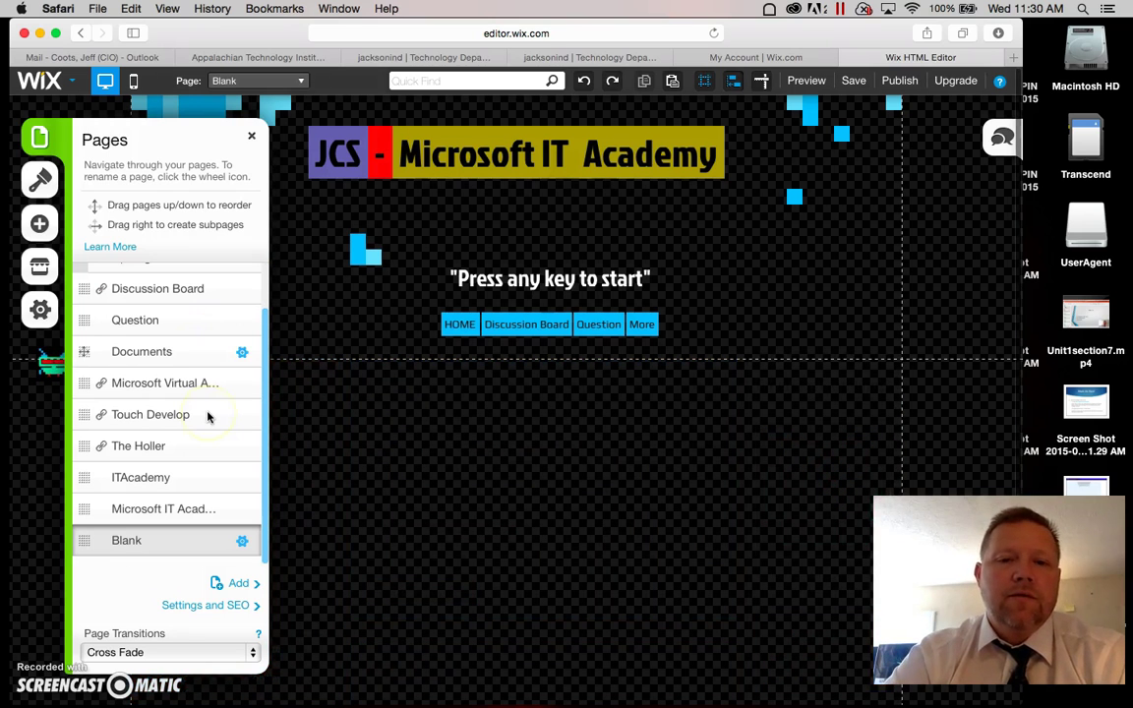
click(243, 542)
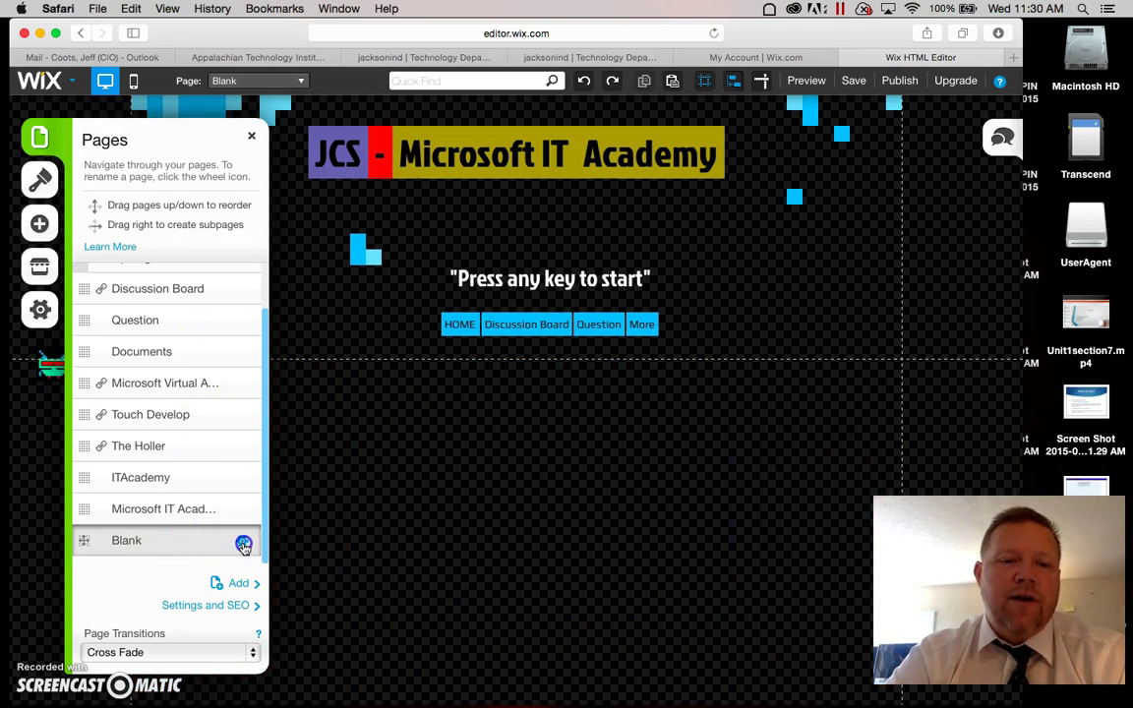
text(Cl)
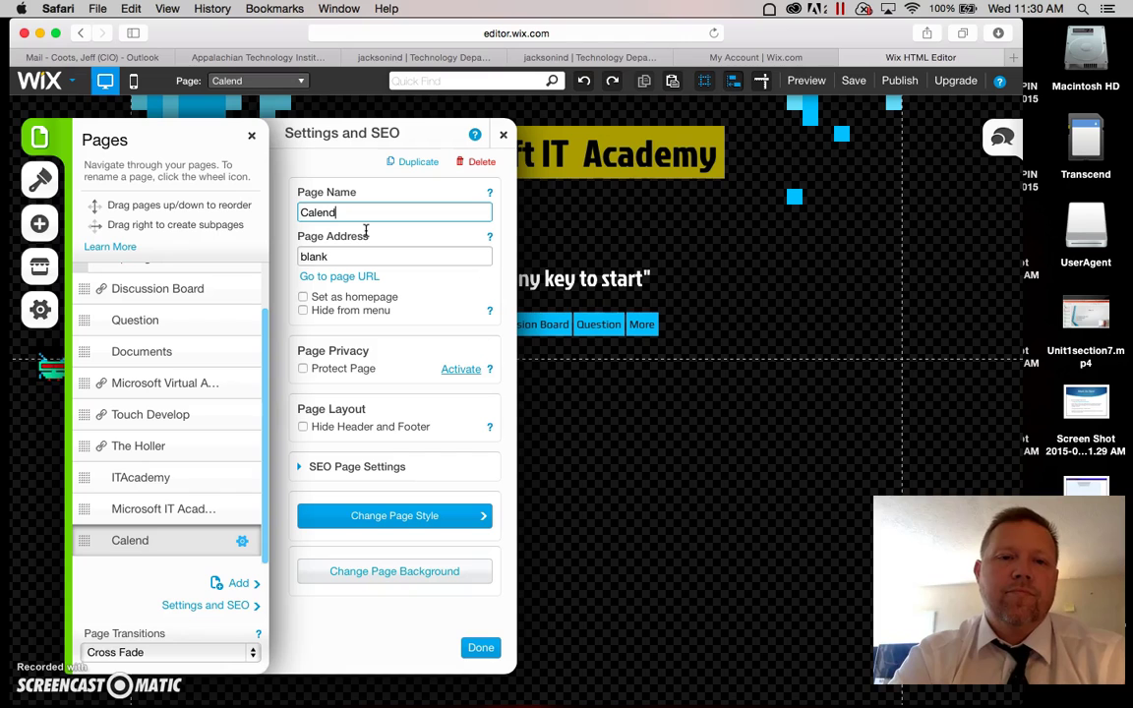
double_click(361, 214)
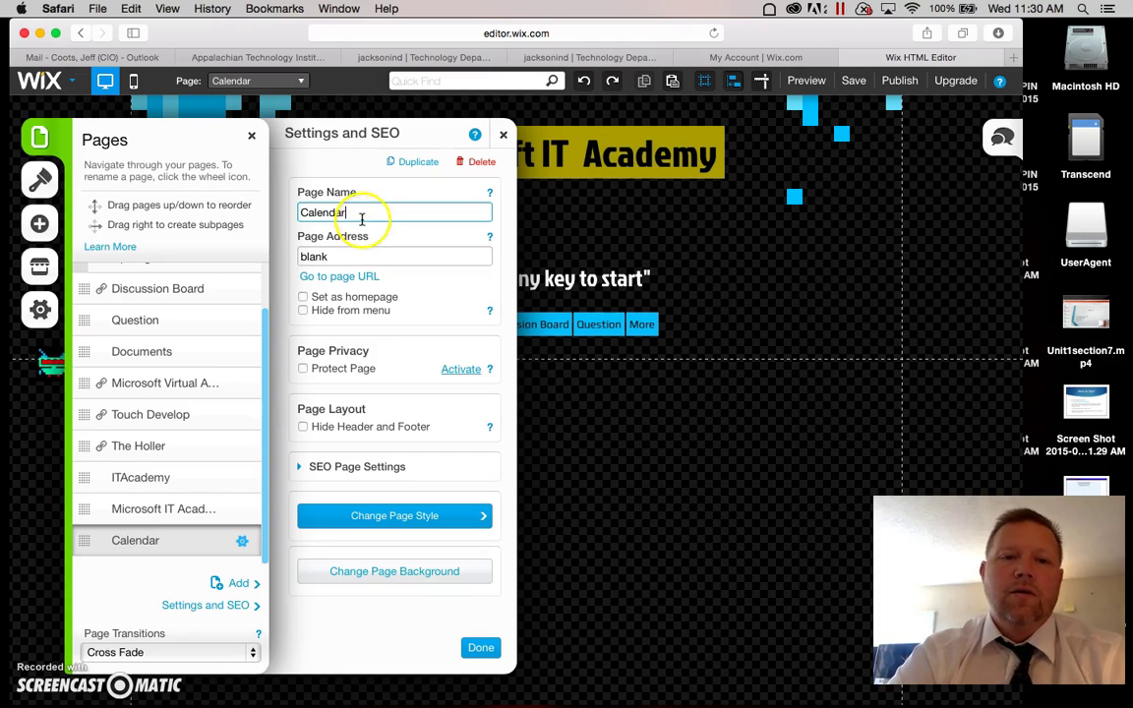
Set the new page's address to Calendar, save the page settings and return to the empty page.
click(349, 258)
drag(349, 258, 264, 257)
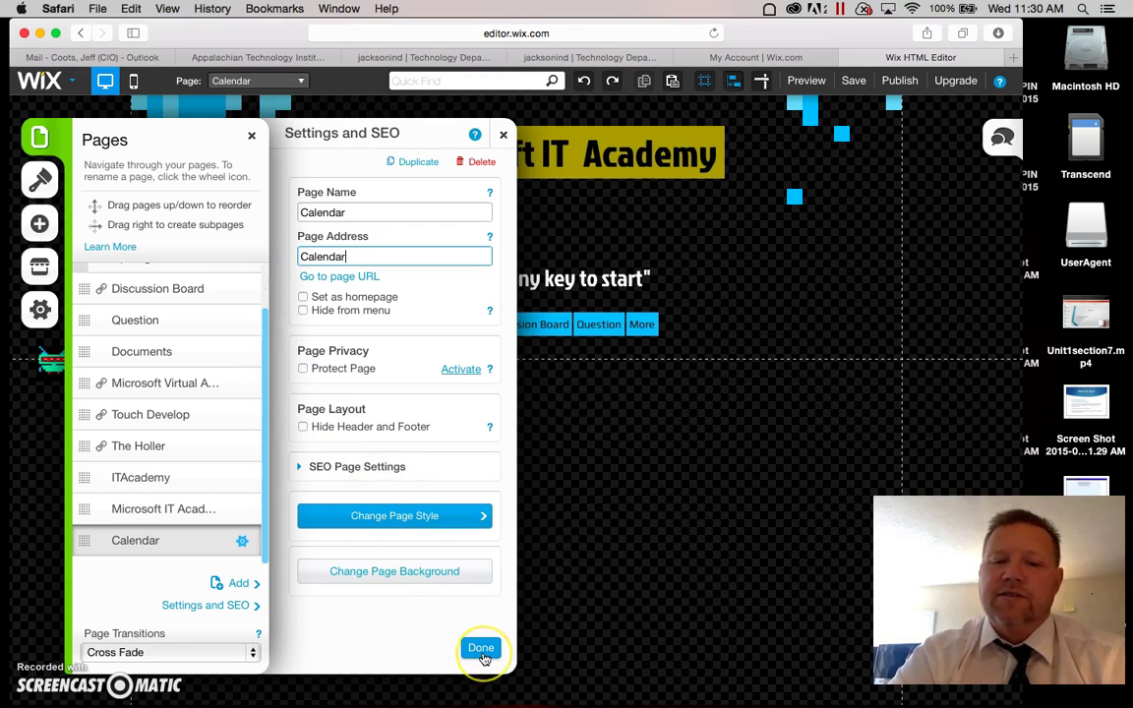
click(481, 651)
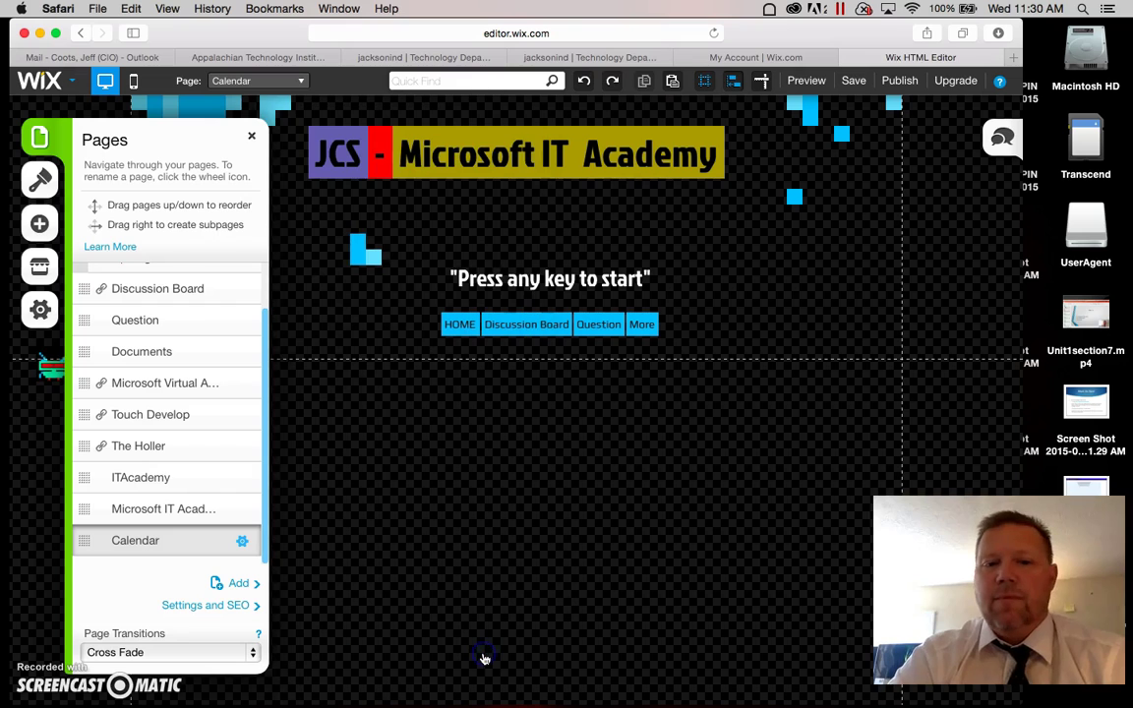
click(254, 140)
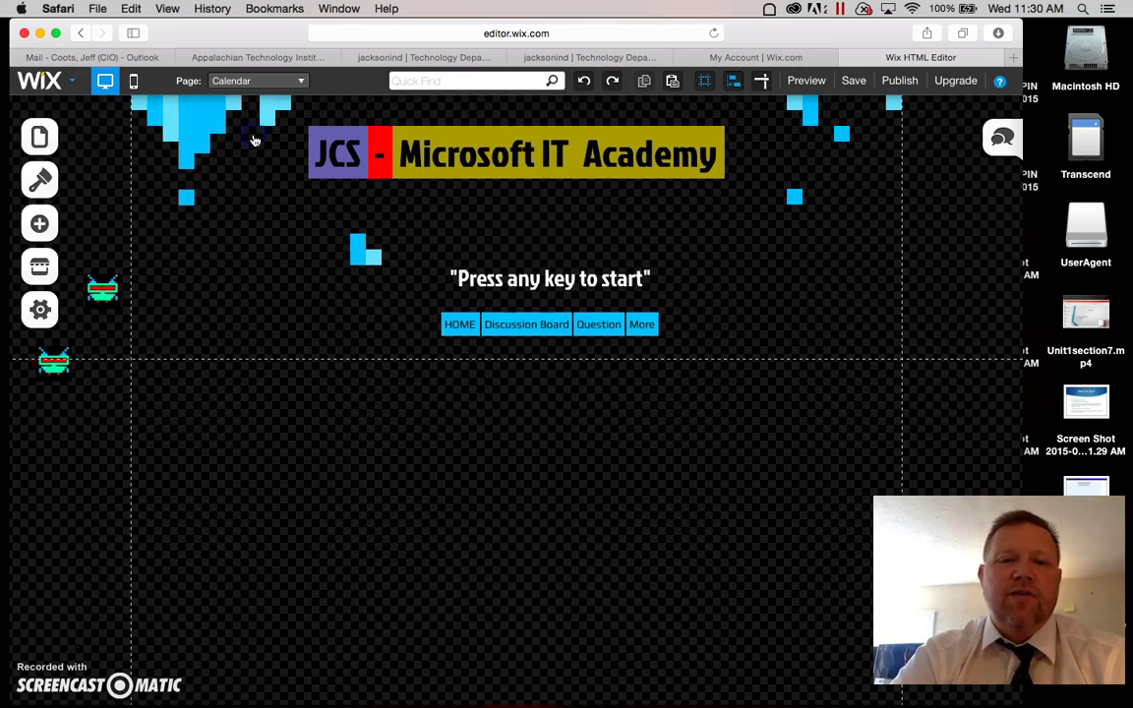
click(380, 482)
click(311, 408)
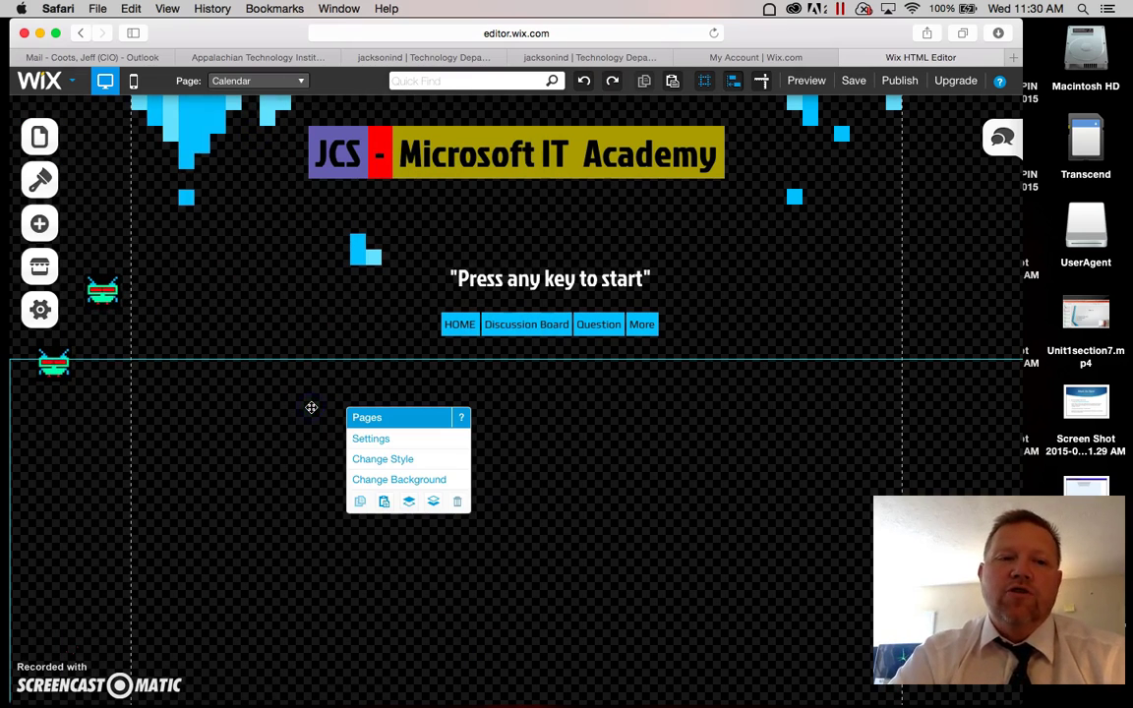
Search the App Market for "calendar", add the Google Event Calendar to the page and place it below the navigation menu.
click(37, 277)
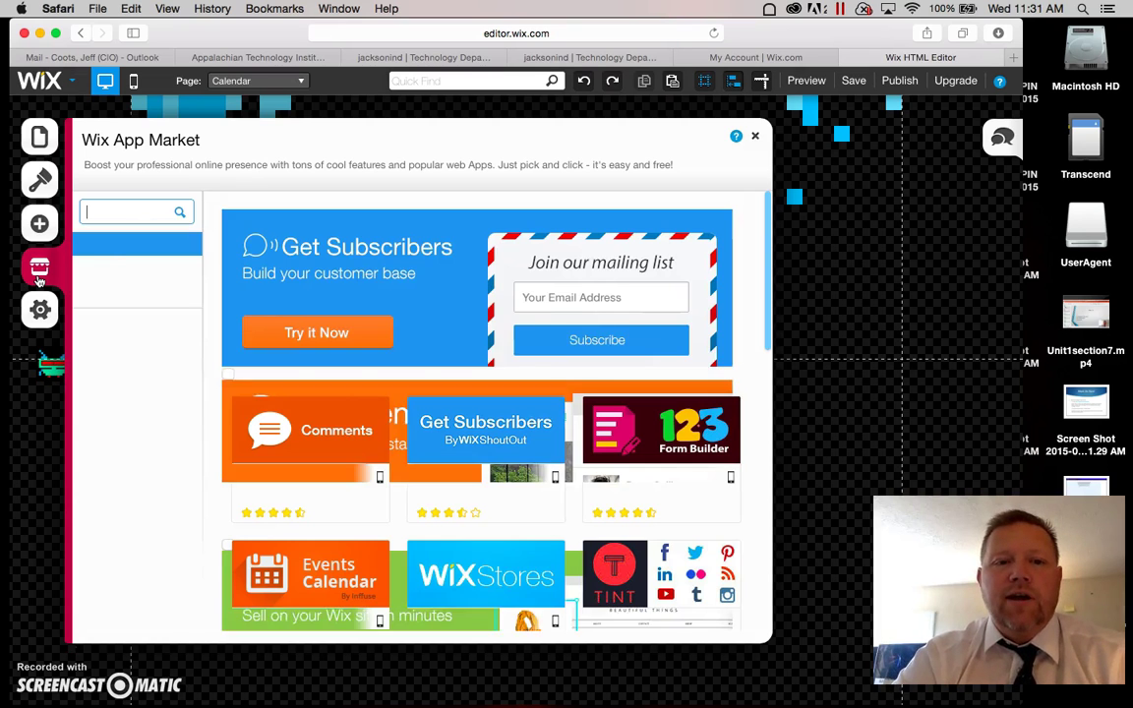
click(106, 211)
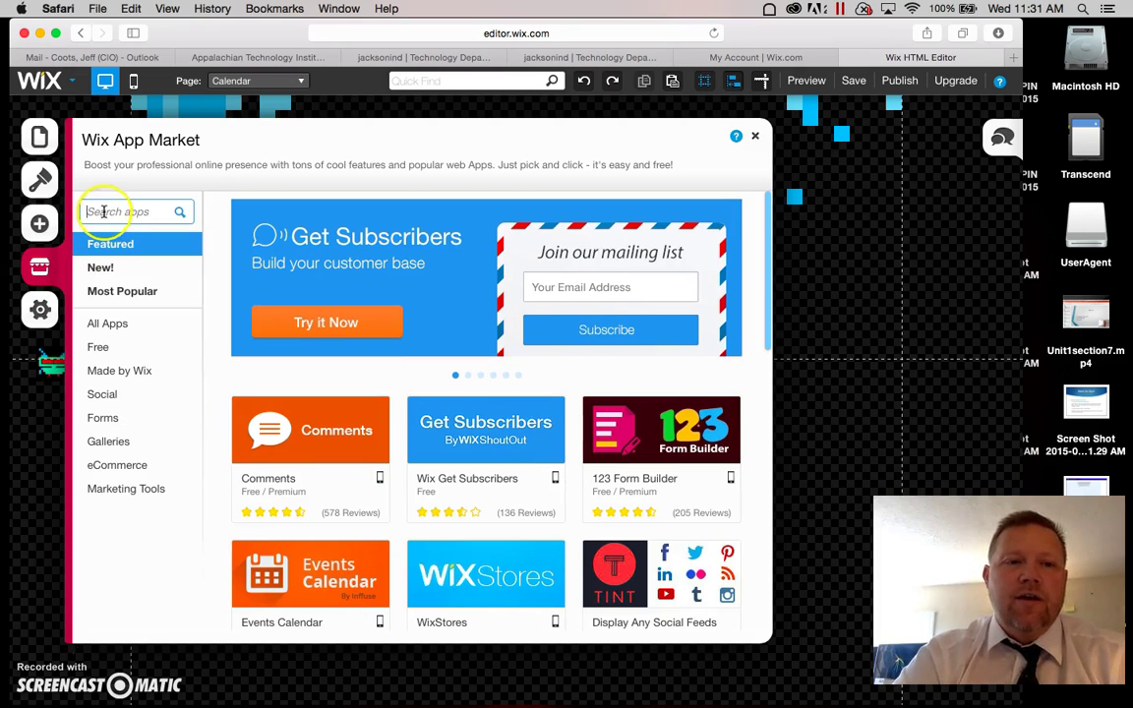
text(calendar)
key(Return)
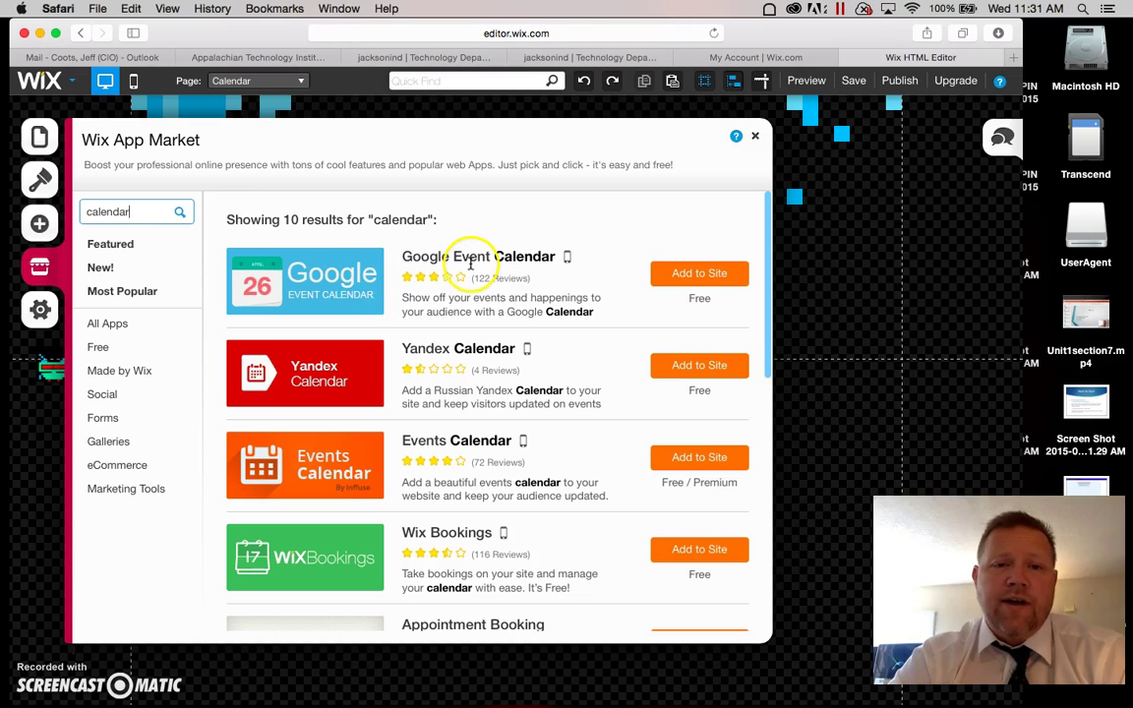
click(699, 274)
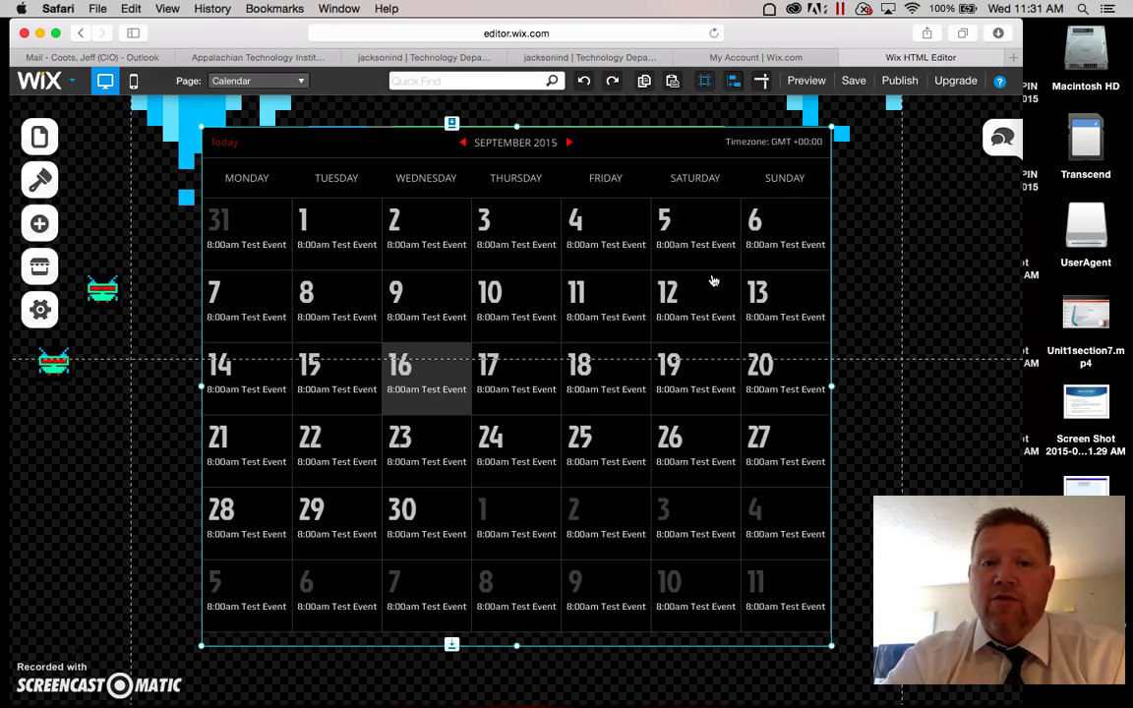
drag(581, 114, 580, 392)
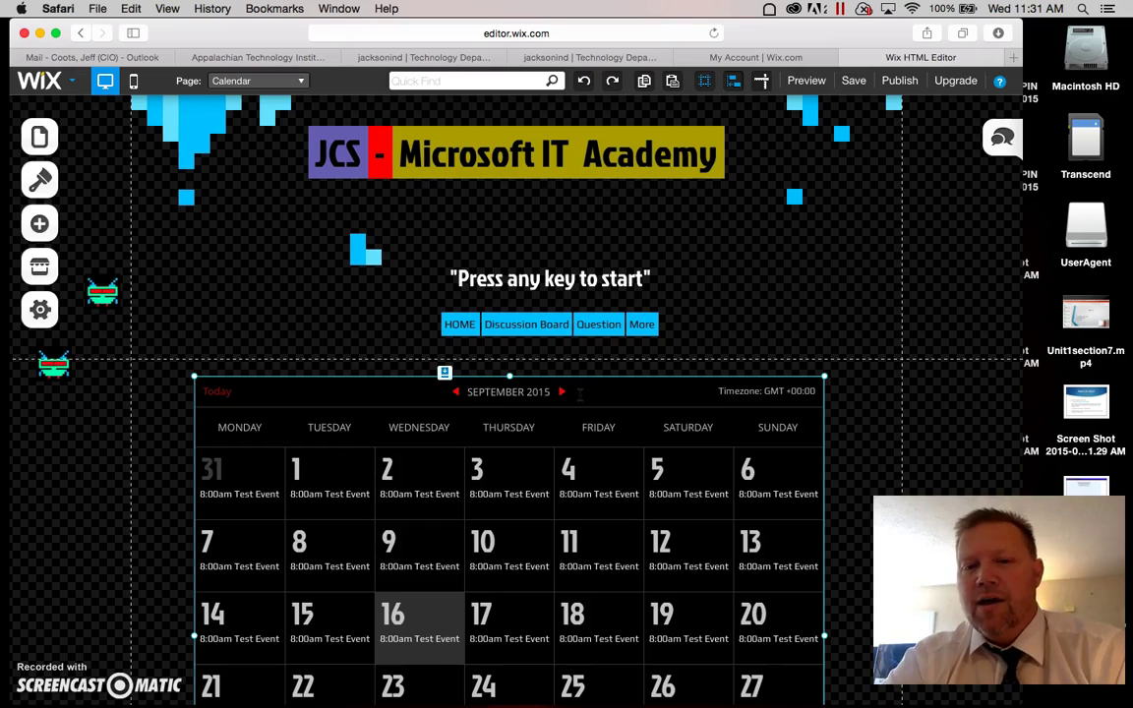
Connect the calendar widget to the Google account and allow WixCalendar the requested access.
scroll(580, 394, down, 5)
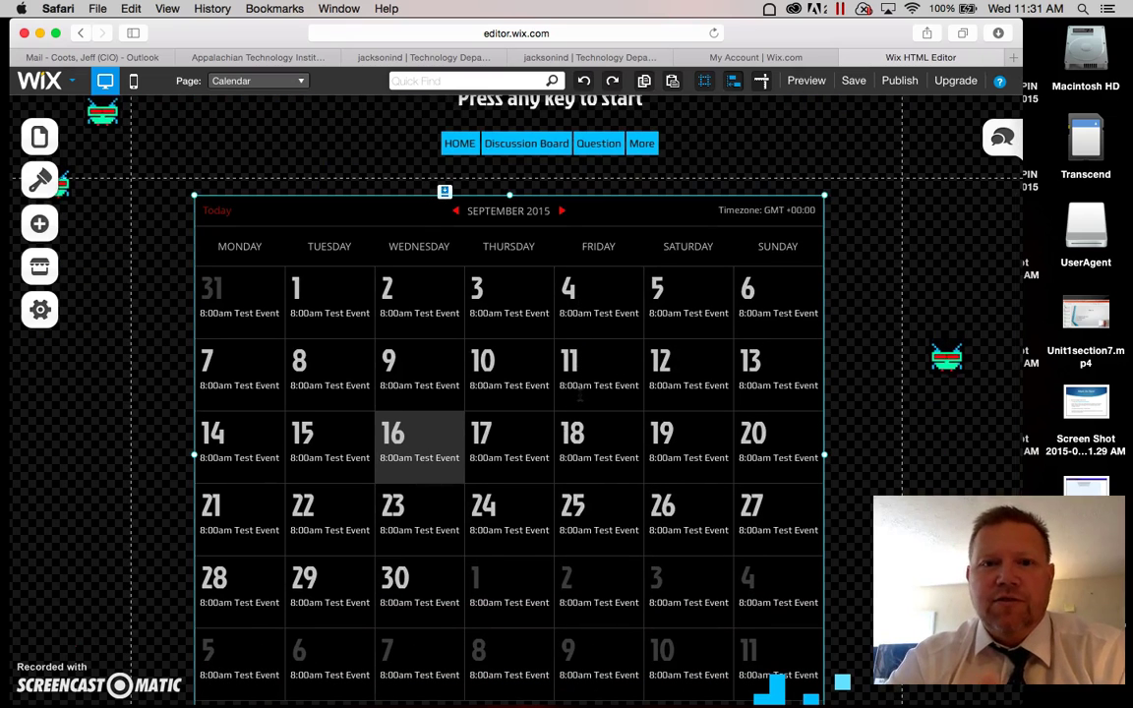
double_click(523, 314)
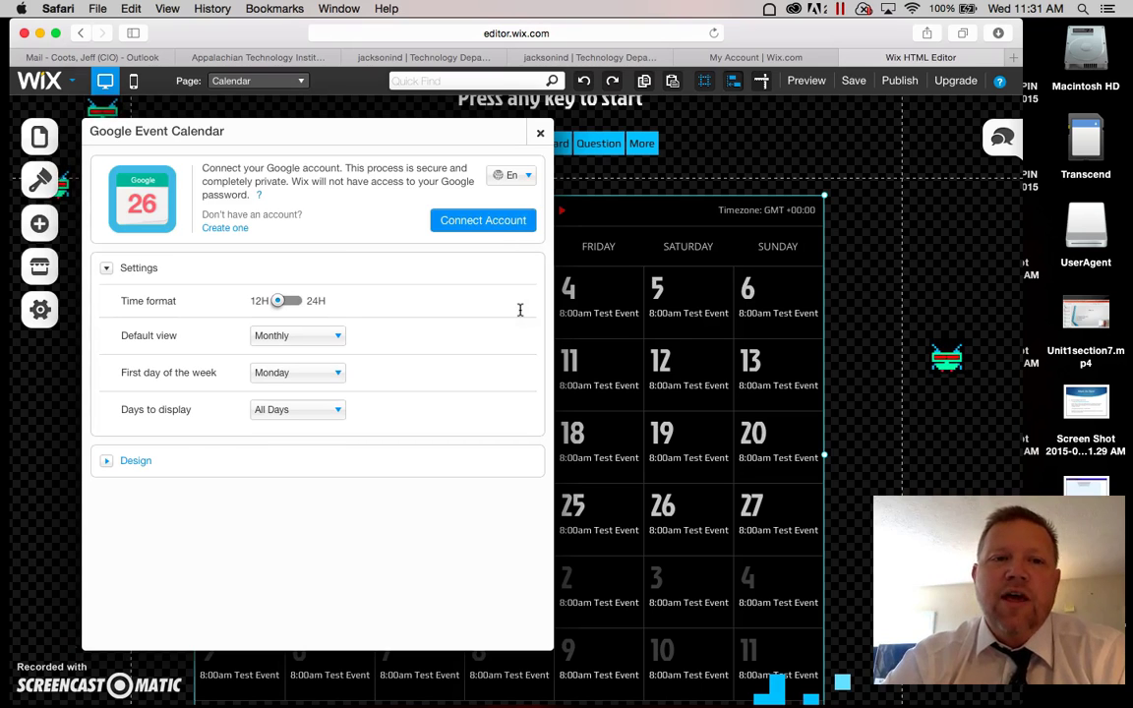
click(504, 223)
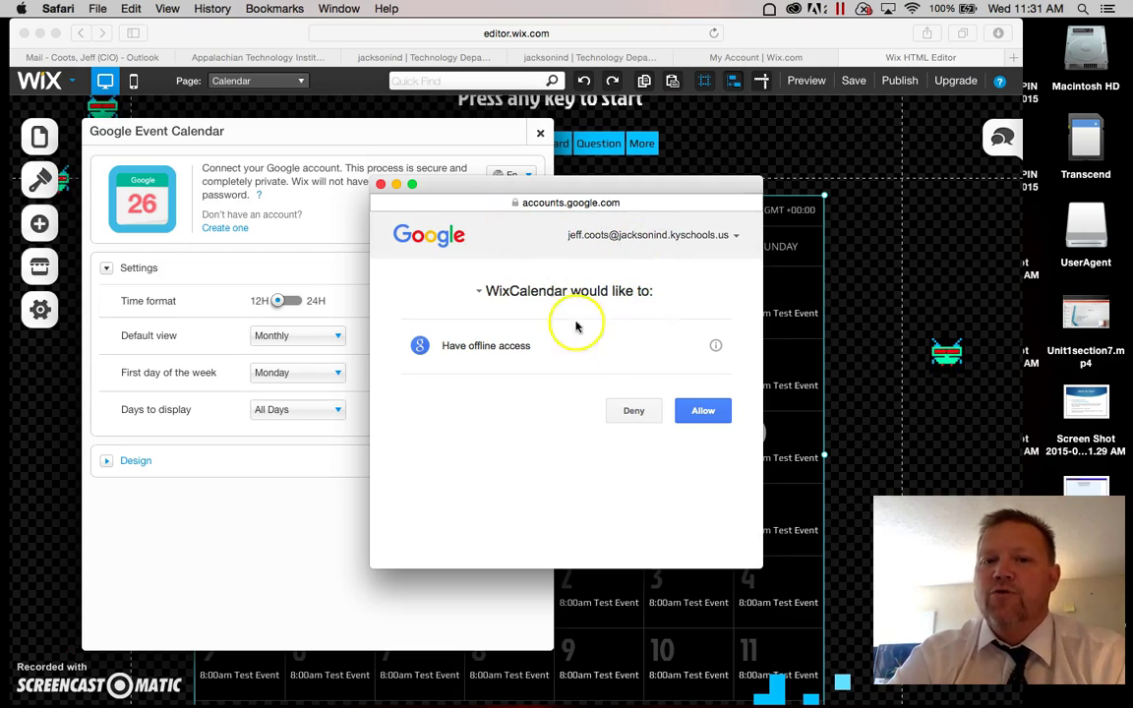
click(725, 421)
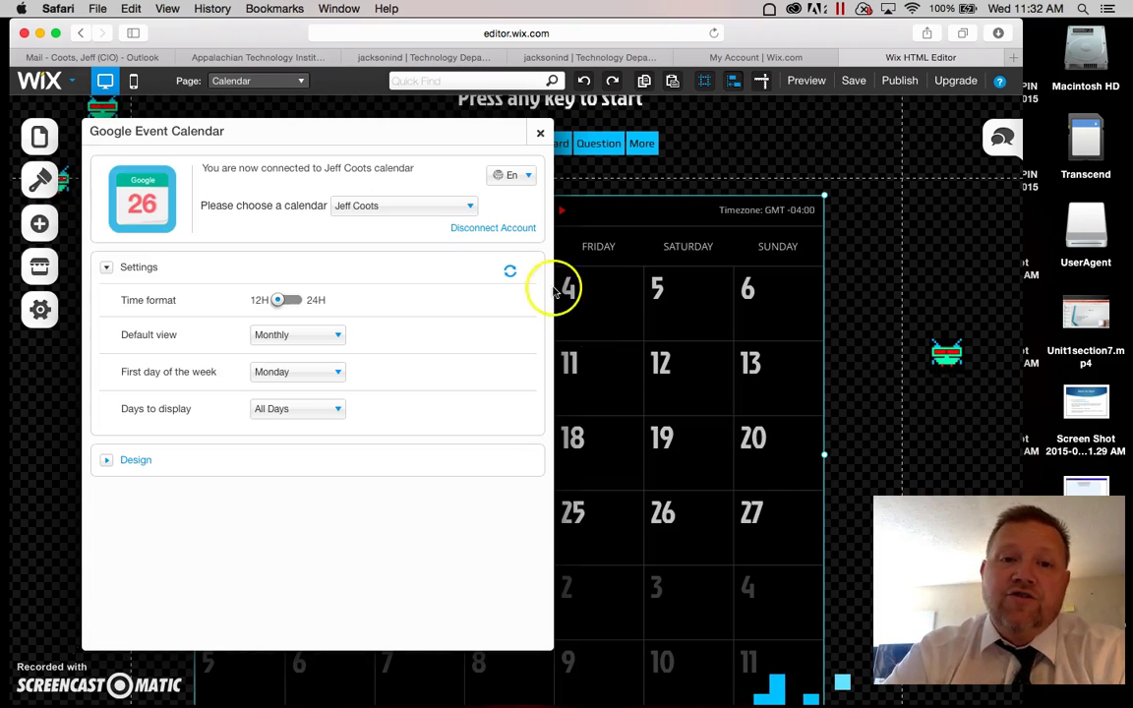
Try MondoPad Checkout as the displayed calendar, and choose JCS School Events instead.
click(470, 209)
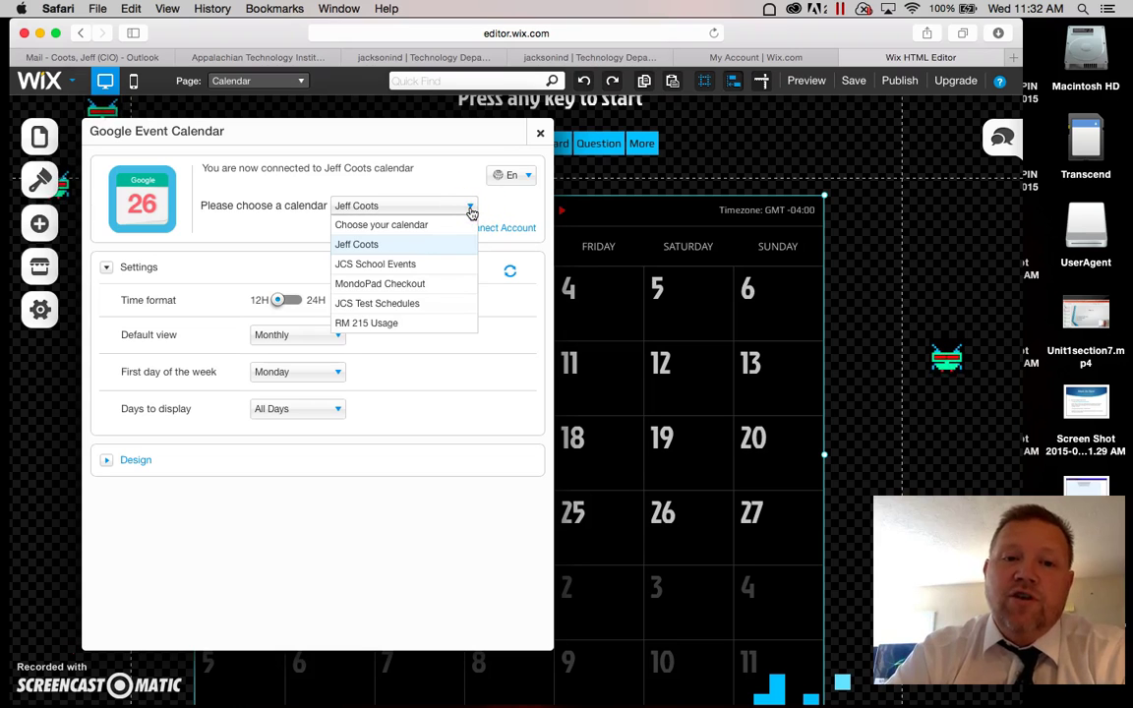
click(421, 285)
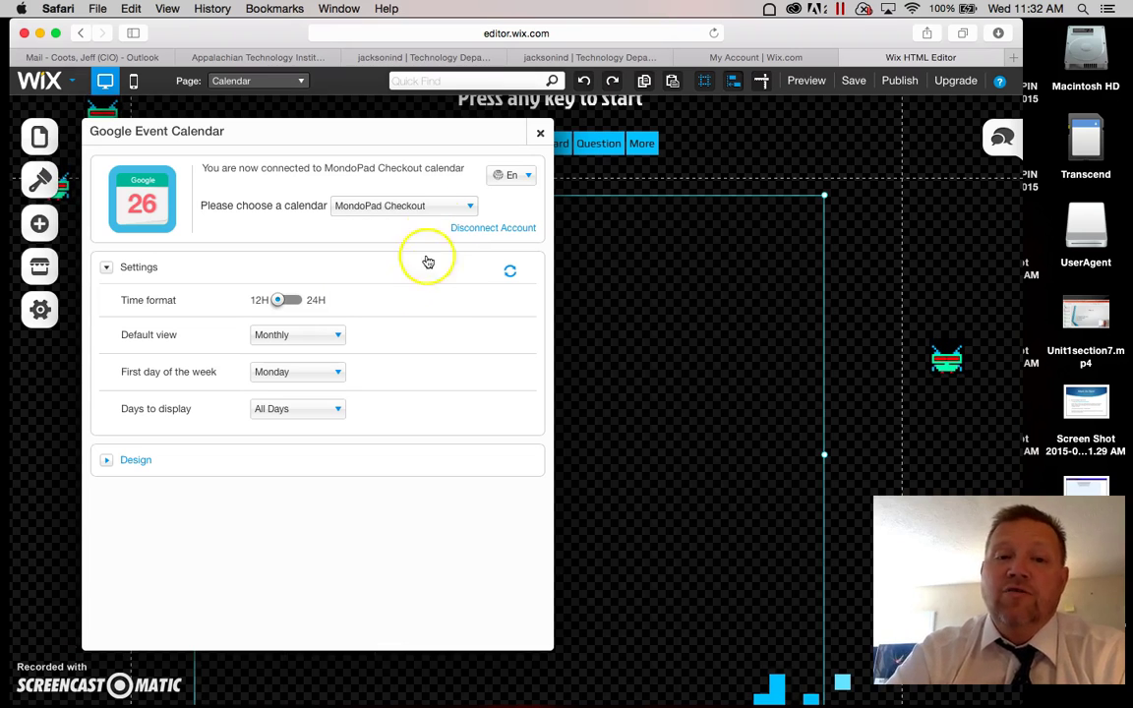
click(442, 208)
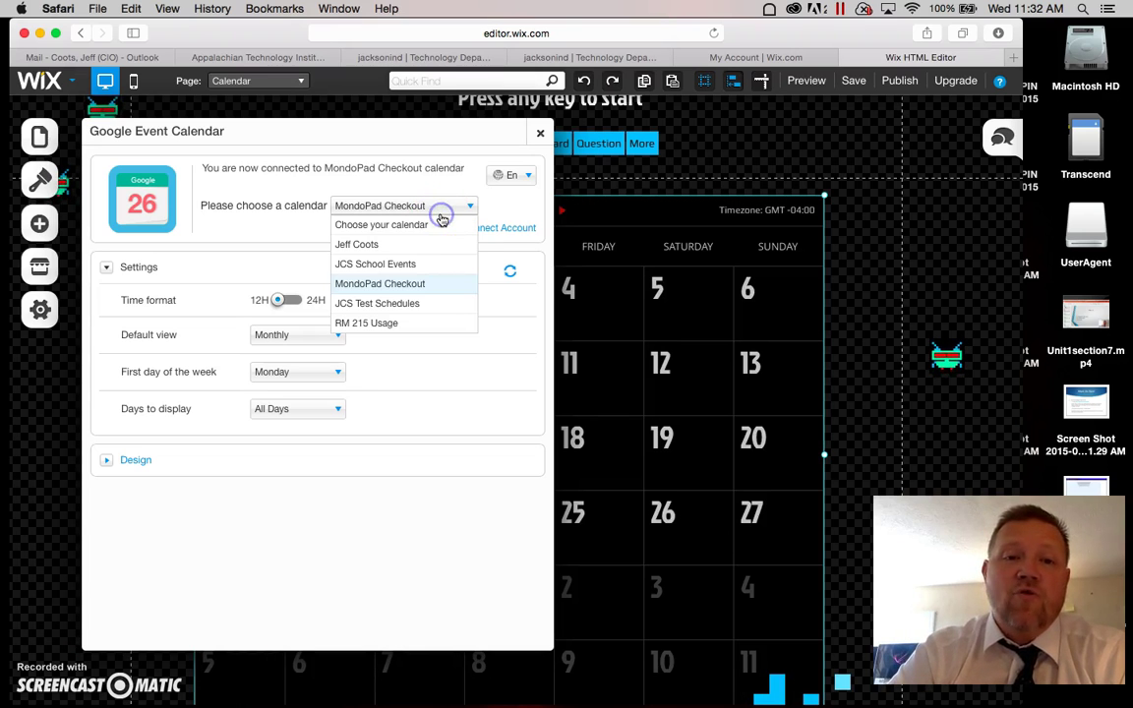
click(433, 269)
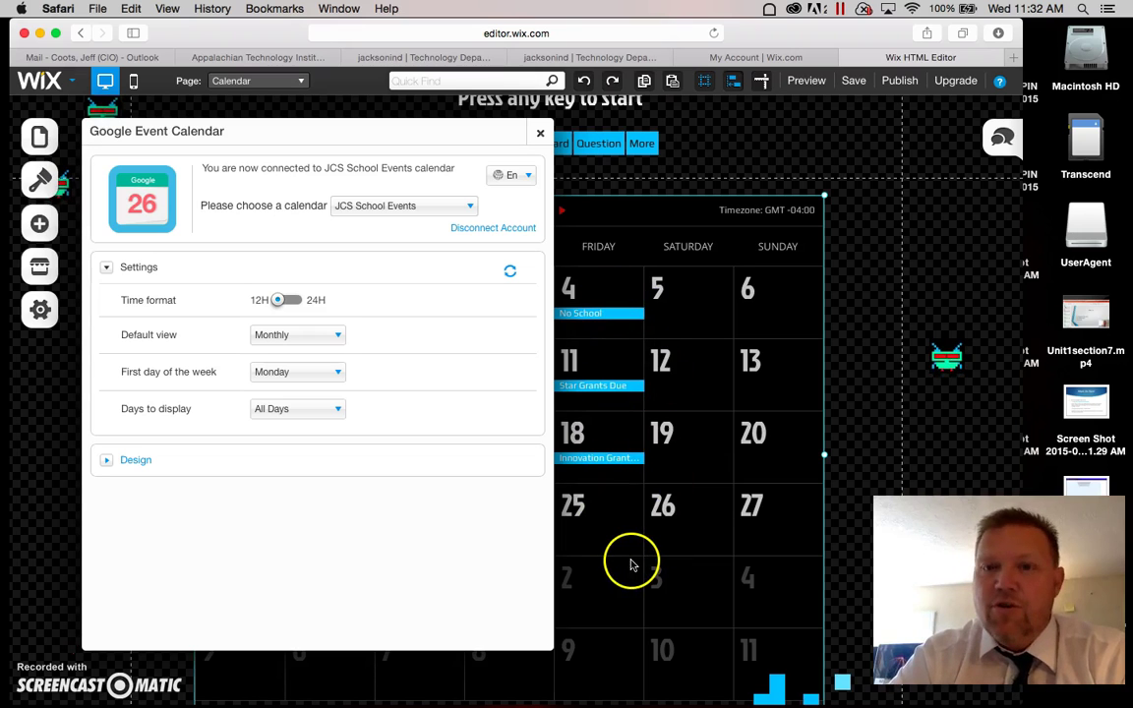
Look over the calendar's design options, and try Weekly as the default view on the page.
click(111, 468)
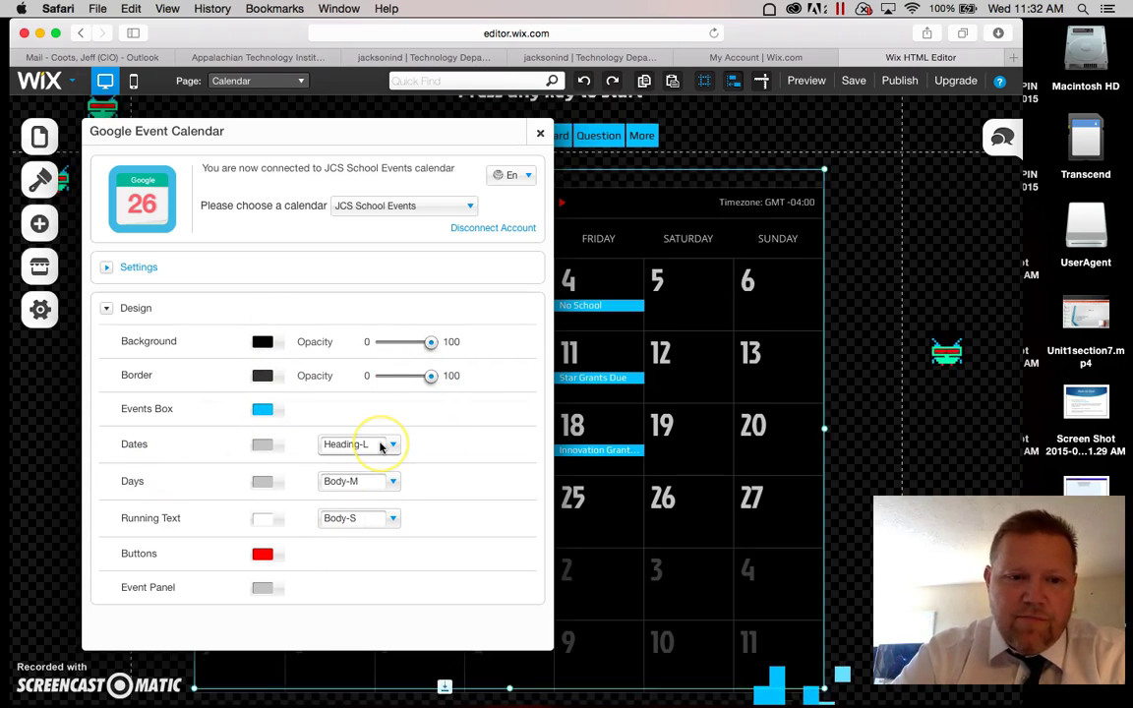
click(106, 272)
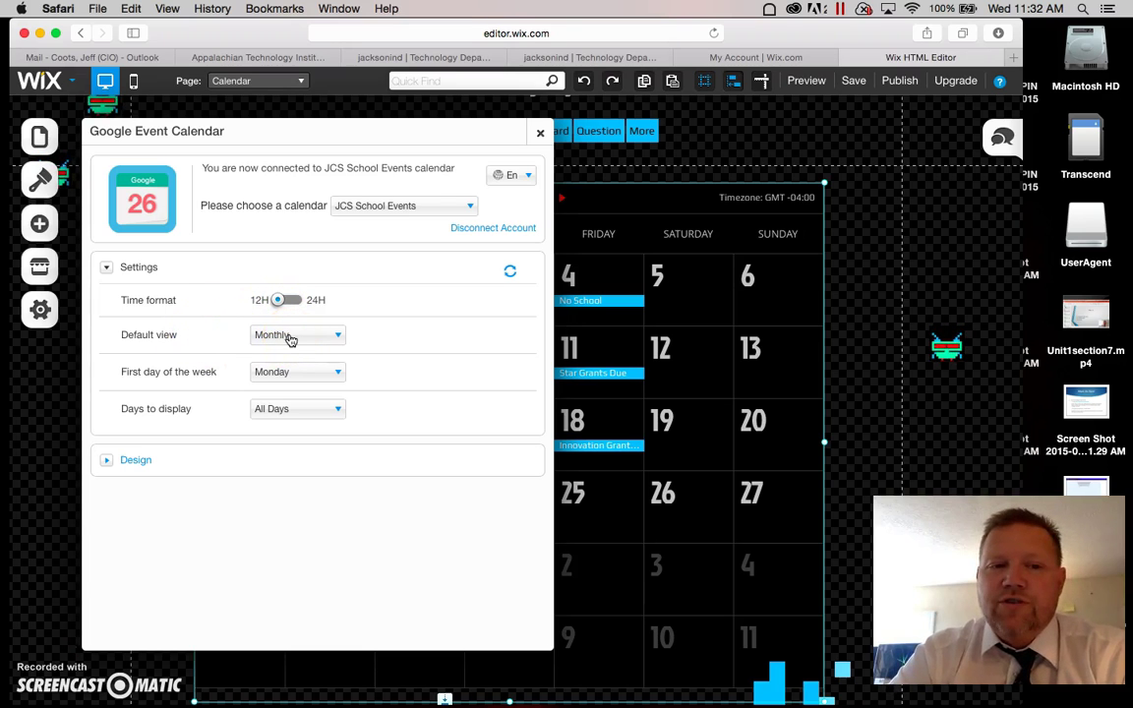
click(337, 338)
click(311, 380)
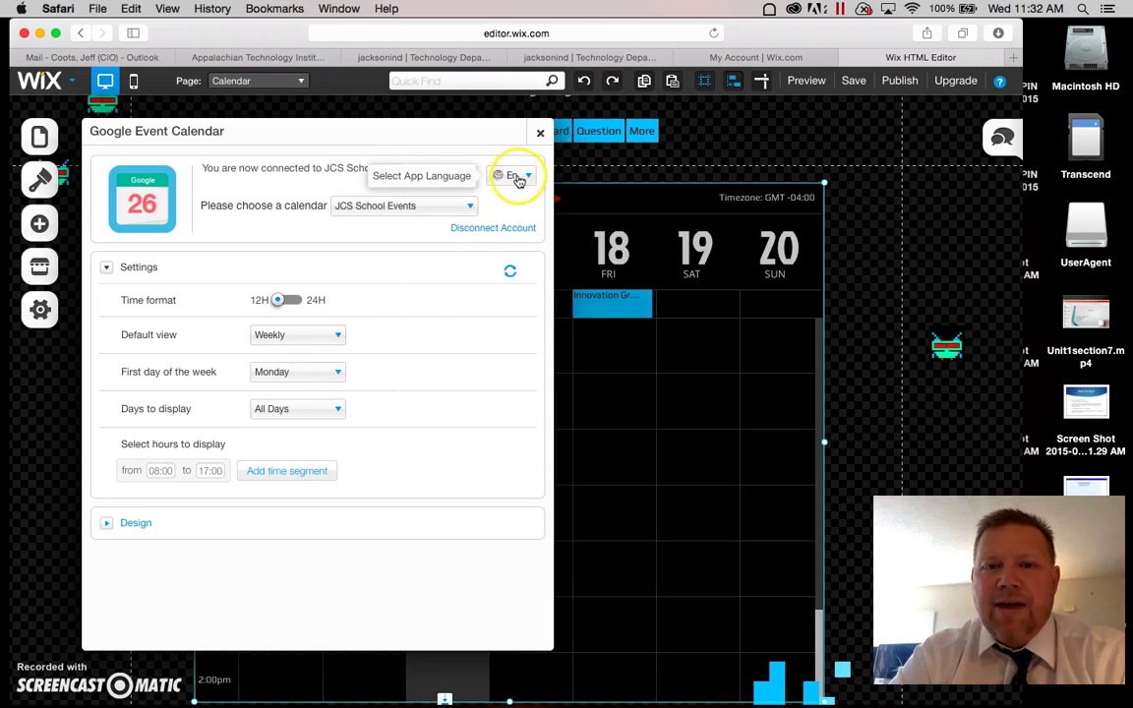
click(540, 133)
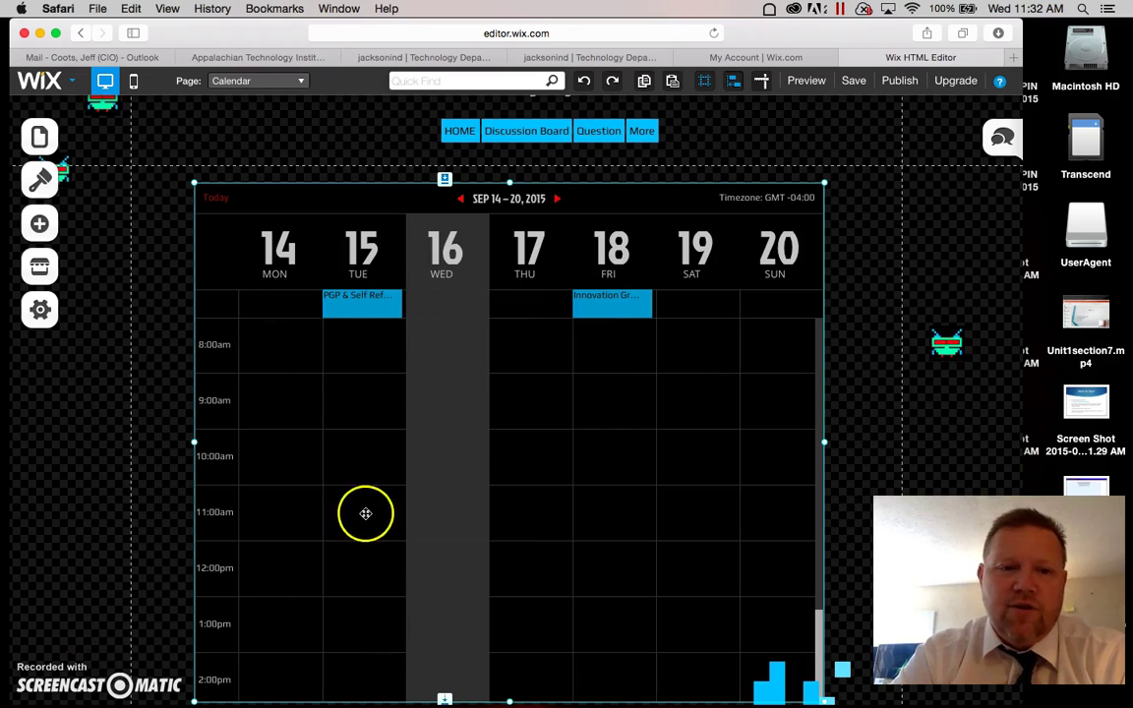
Try Agenda as the calendar's default view and look at the event list on the page.
double_click(364, 364)
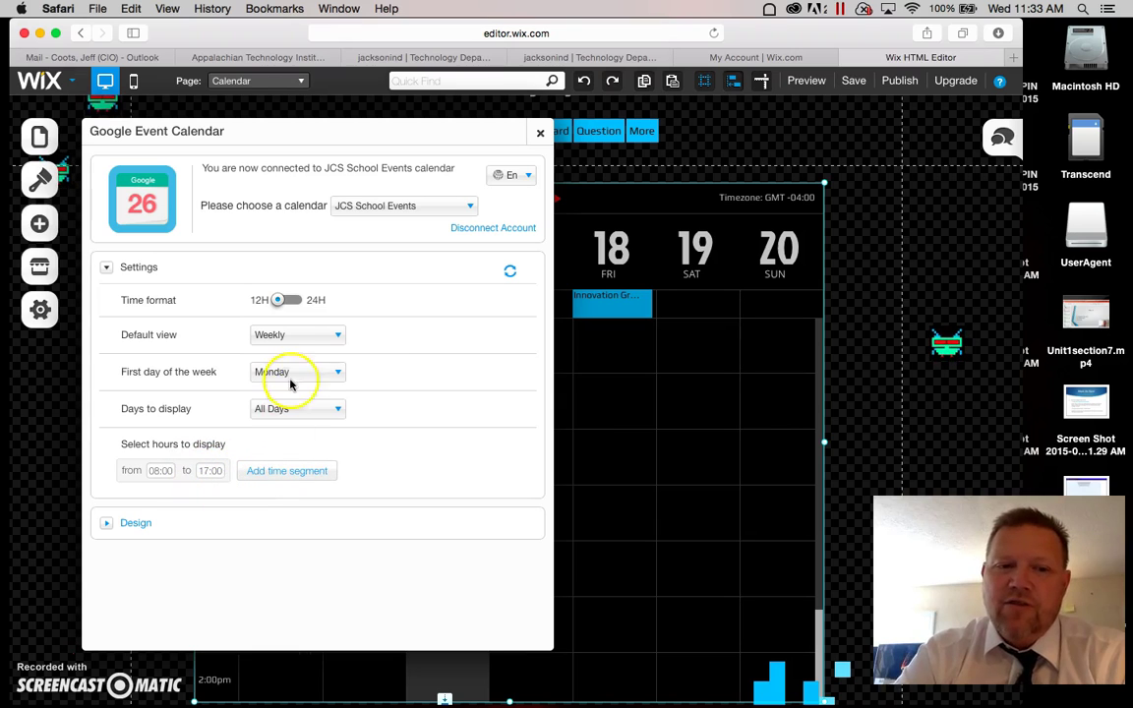
click(298, 333)
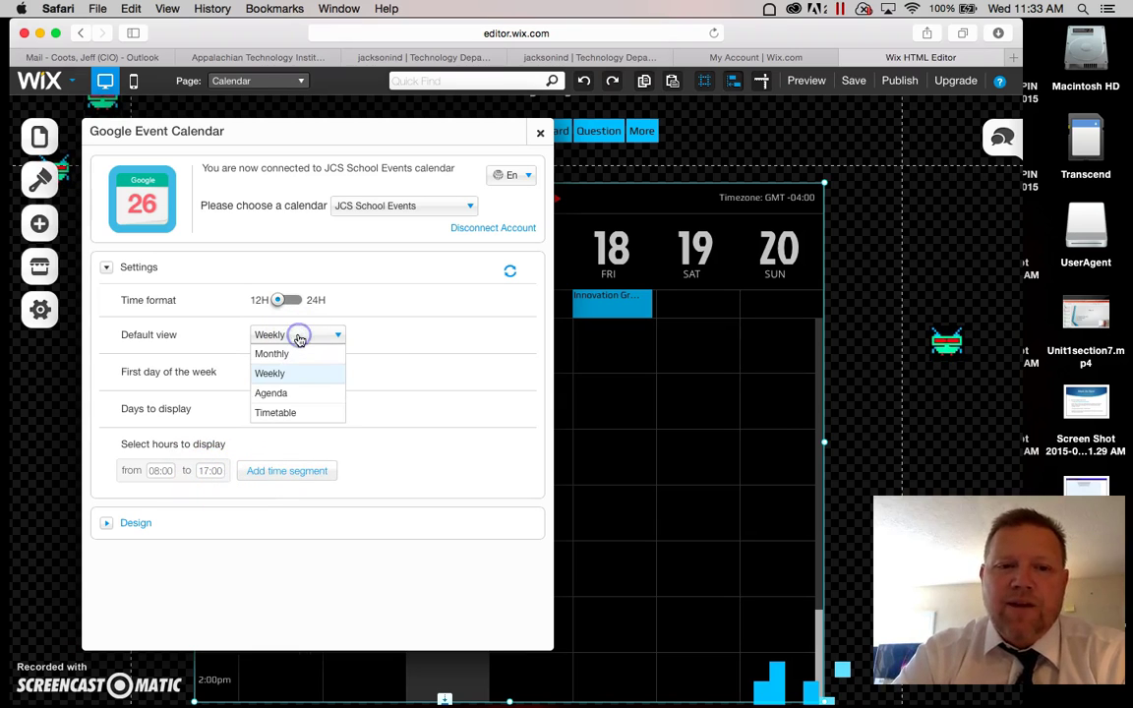
click(285, 393)
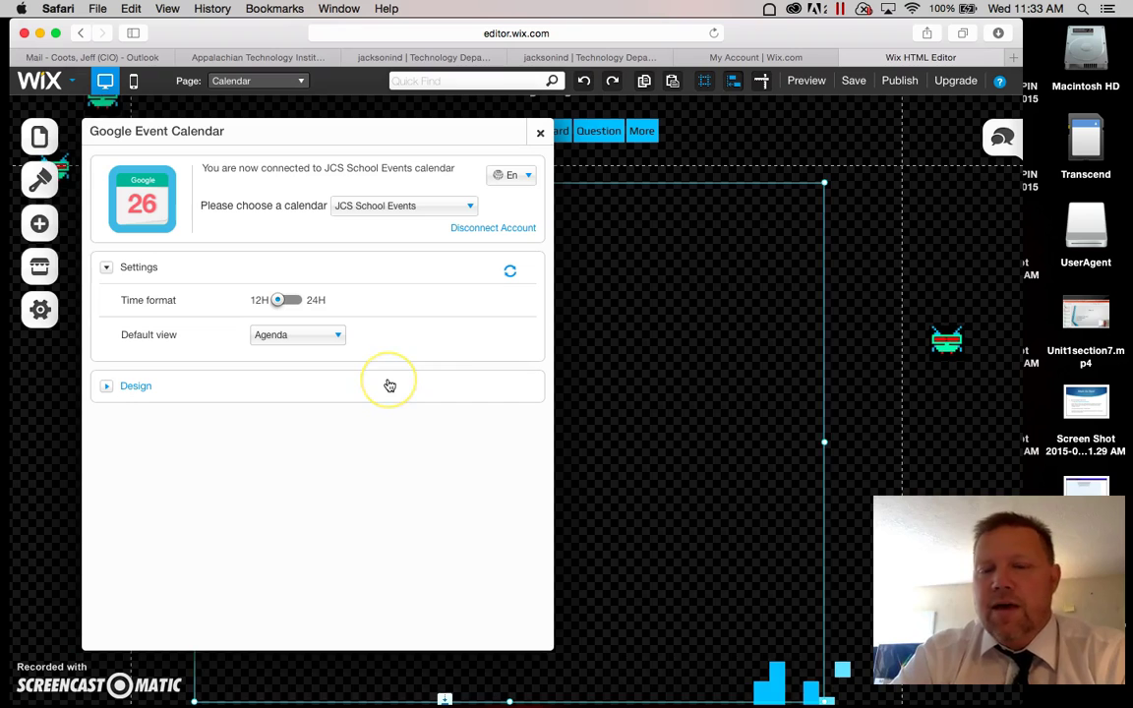
click(540, 133)
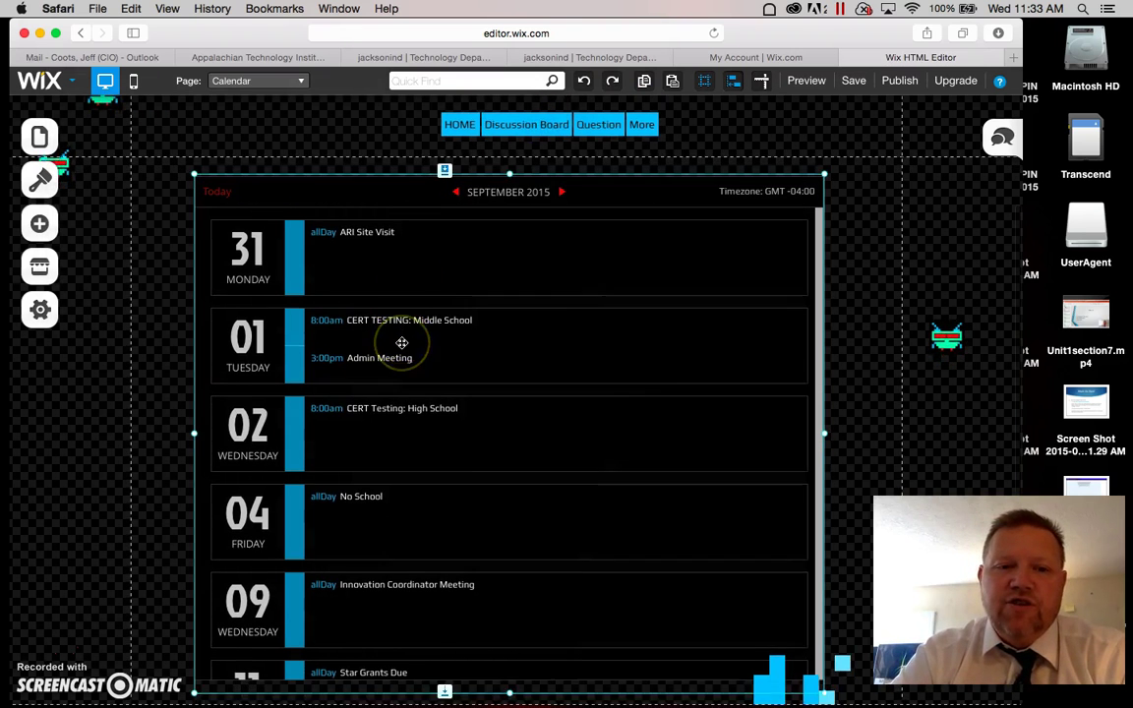
scroll(402, 342, down, 1)
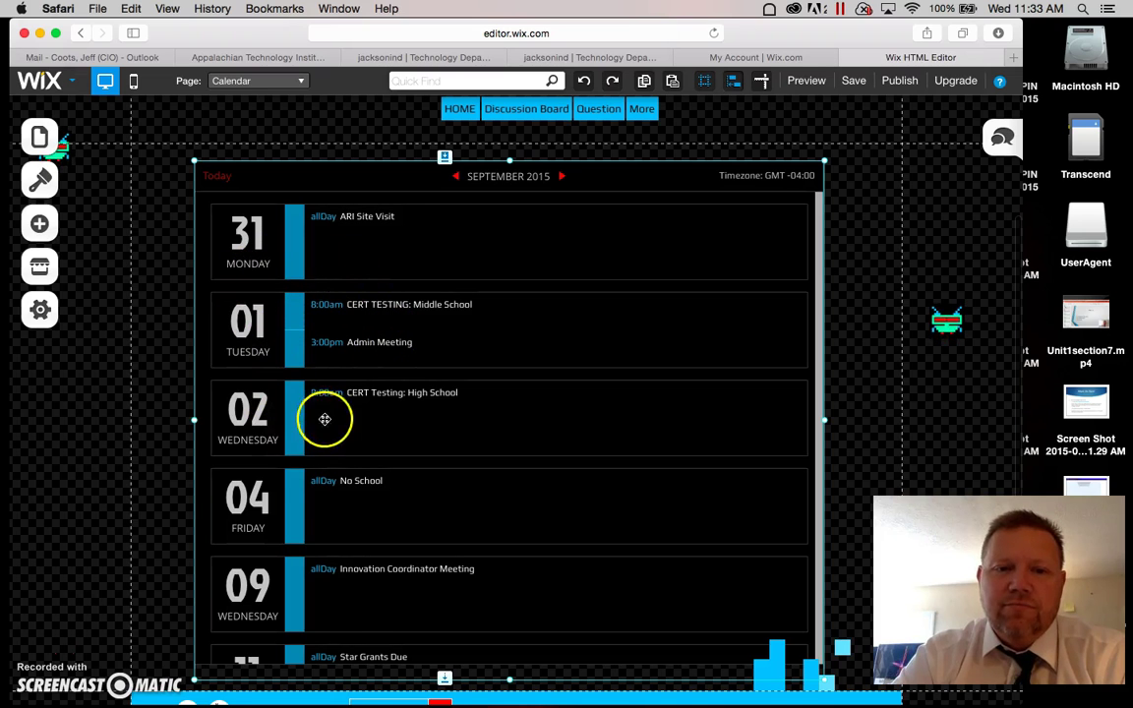
Set the calendar's default view to Timetable and close its settings to see it on the page.
double_click(472, 328)
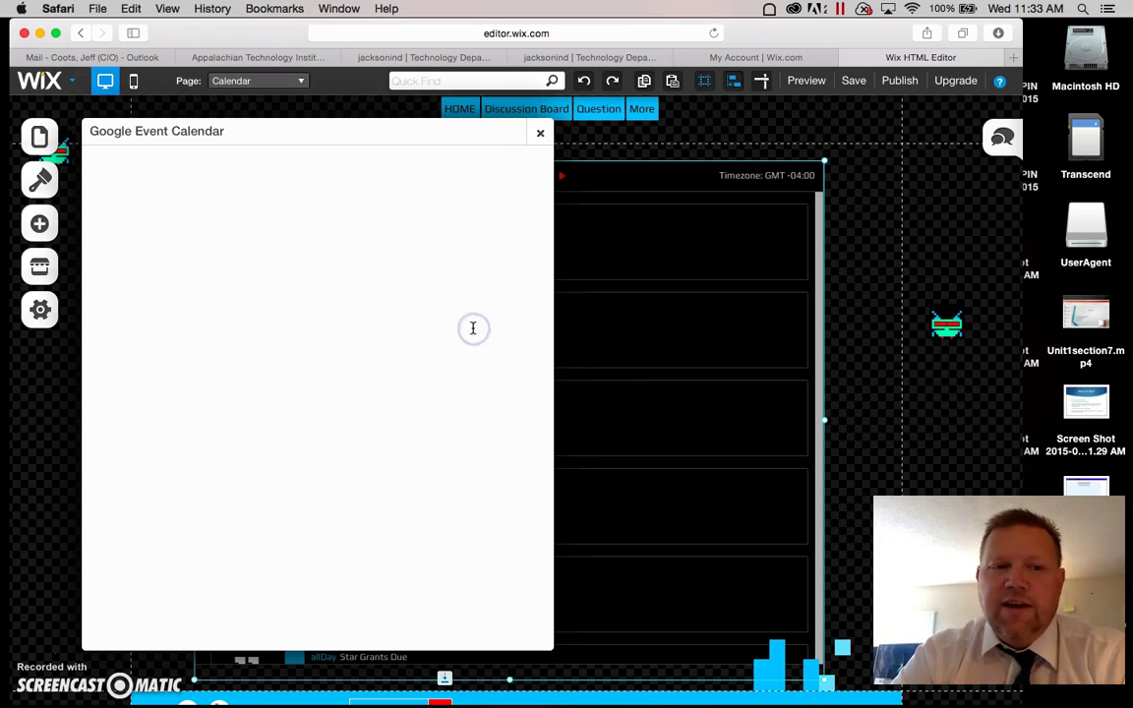
click(334, 334)
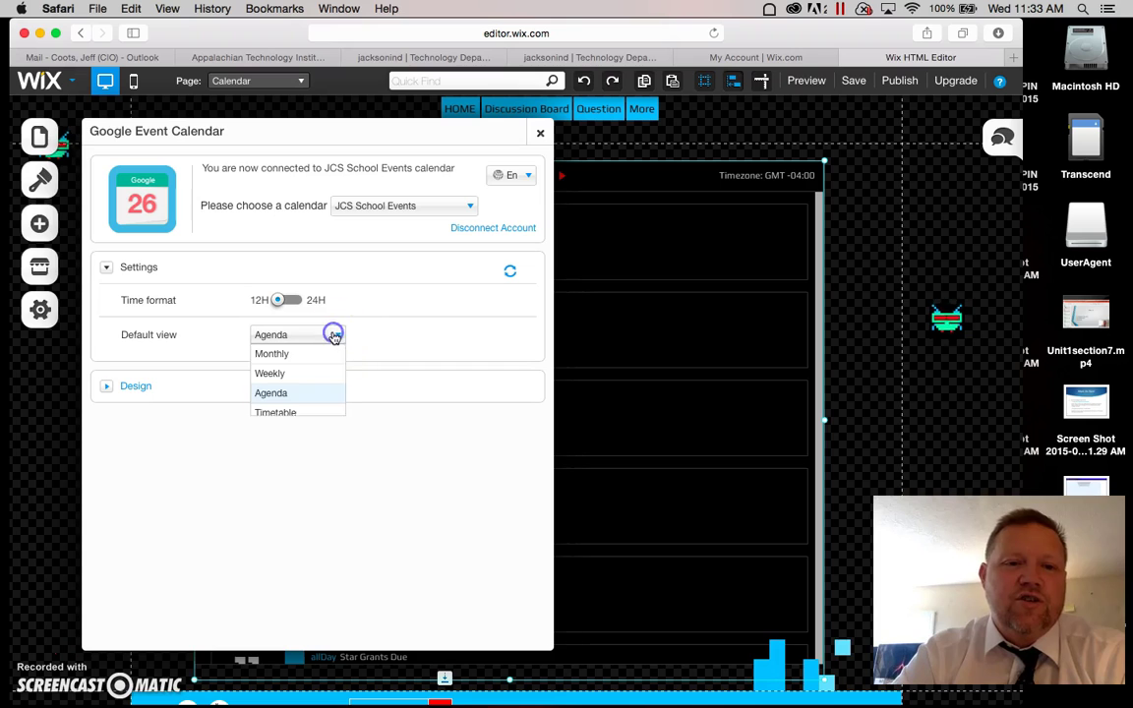
click(307, 406)
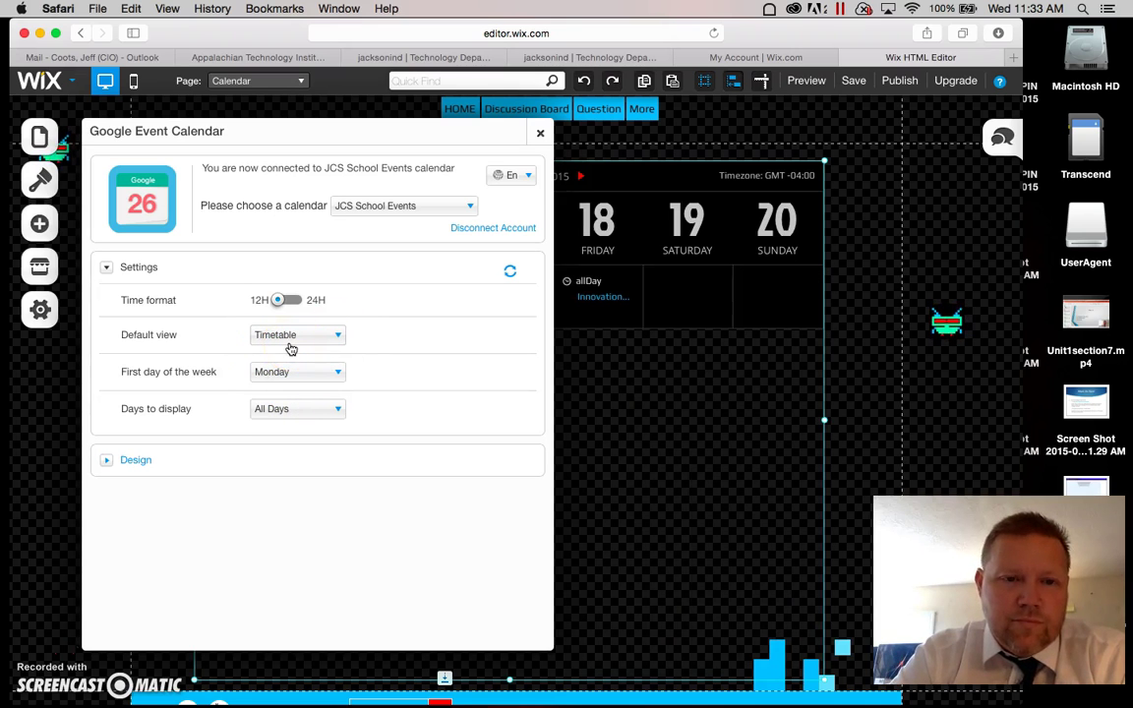
click(604, 392)
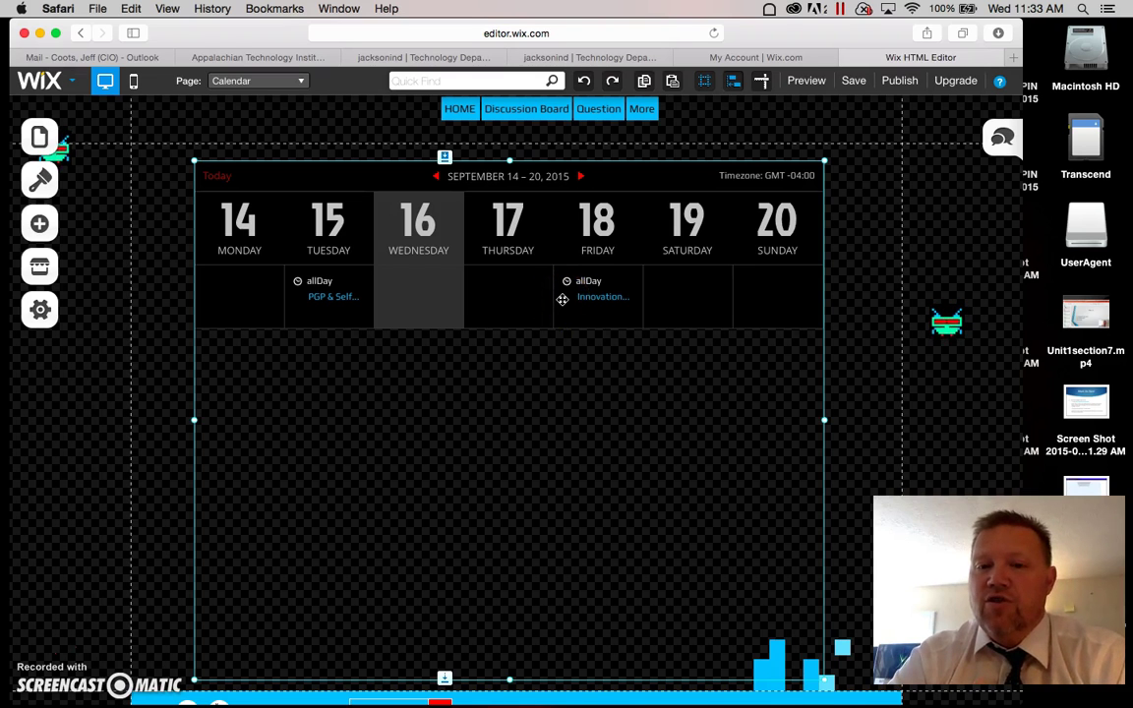
Reopen the calendar's settings, try Agenda as the default view, and choose Weekly instead.
double_click(497, 239)
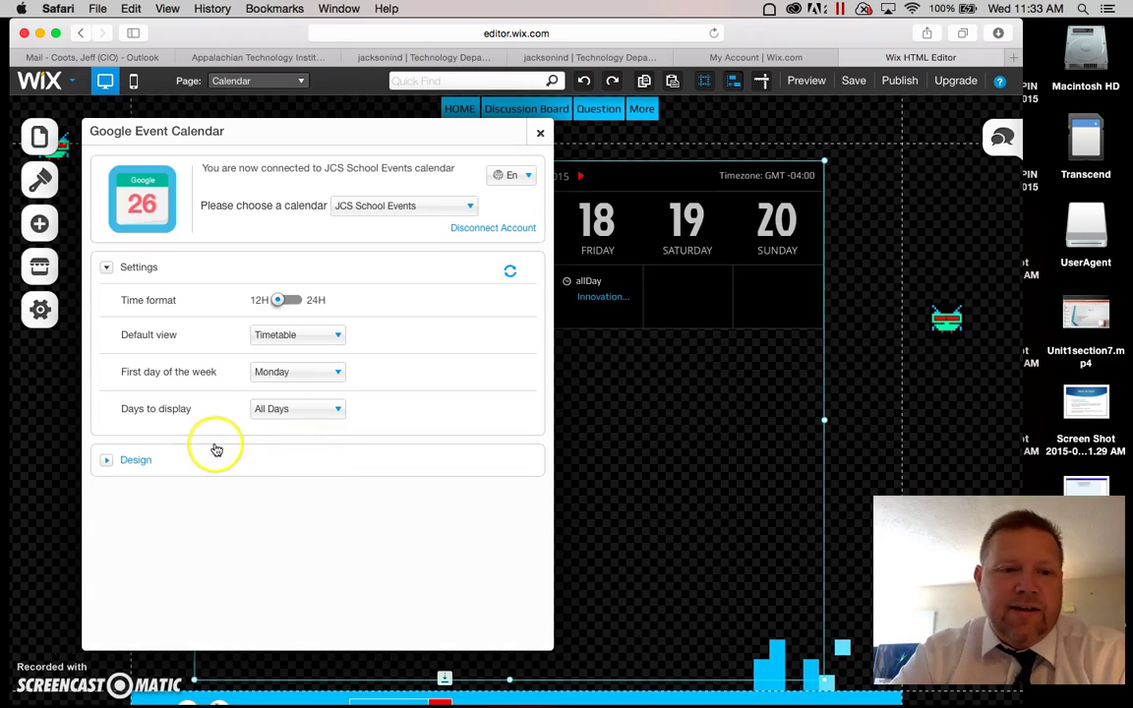
click(320, 370)
click(311, 337)
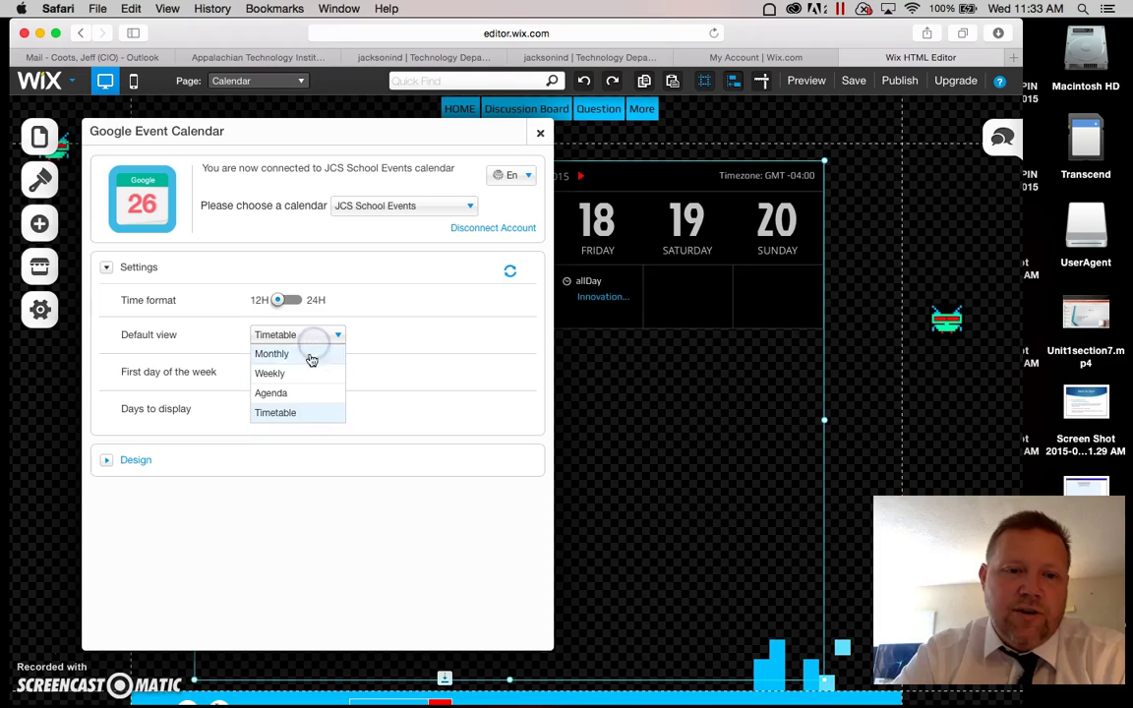
click(290, 396)
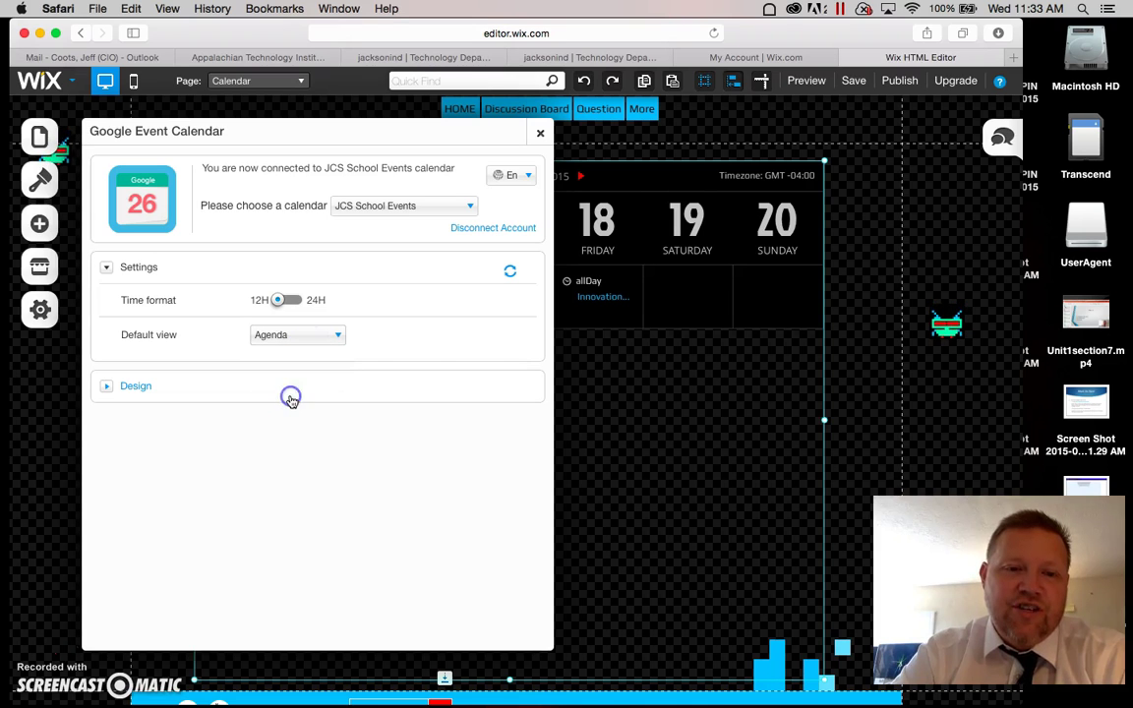
click(336, 337)
click(315, 372)
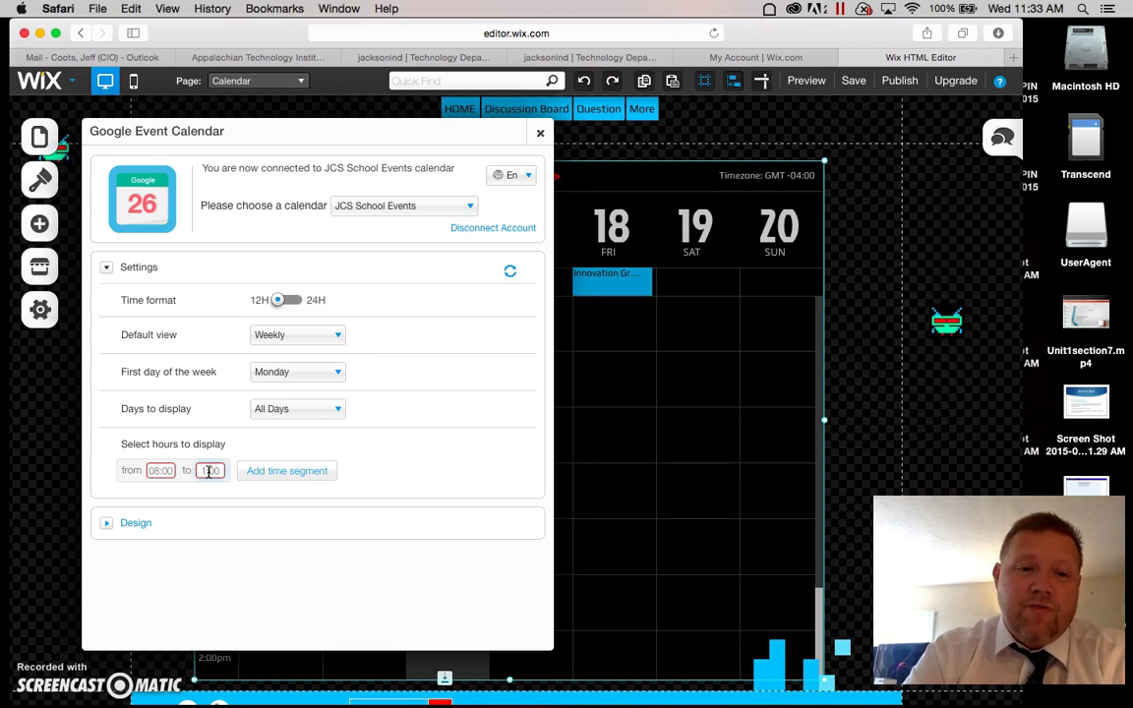
Set the weekly view's displayed hours to 08:00 to 15:00 and close the settings to see the calendar on the page.
key(BackSpace)
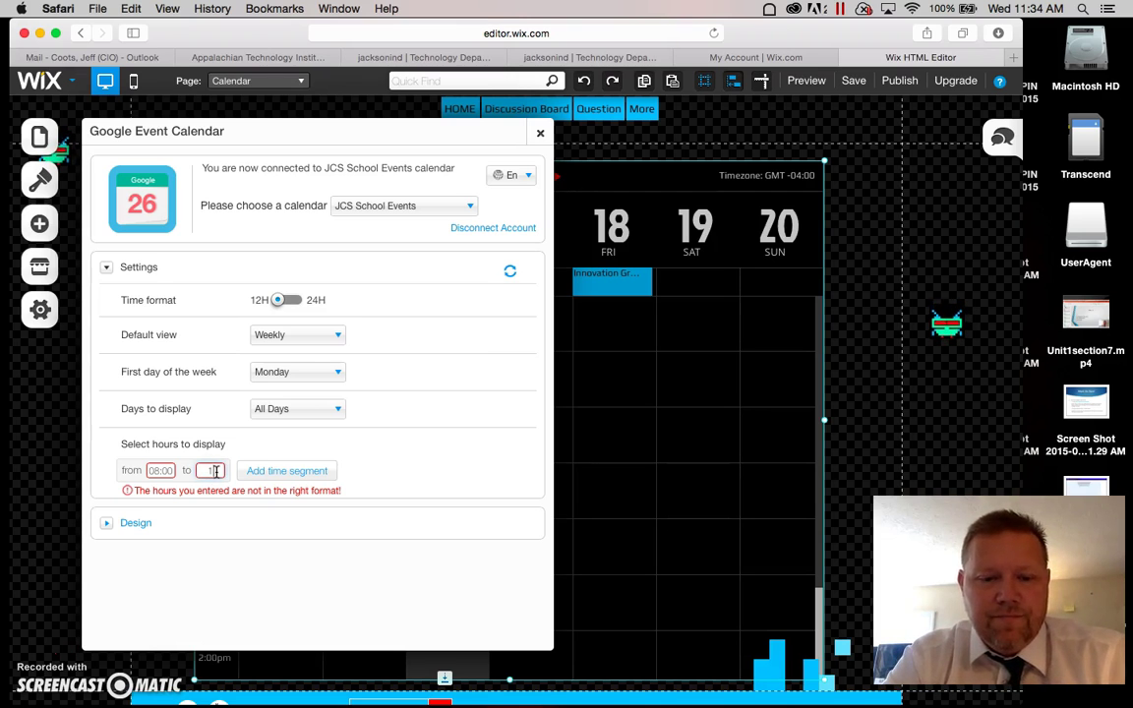
text(0)
click(392, 468)
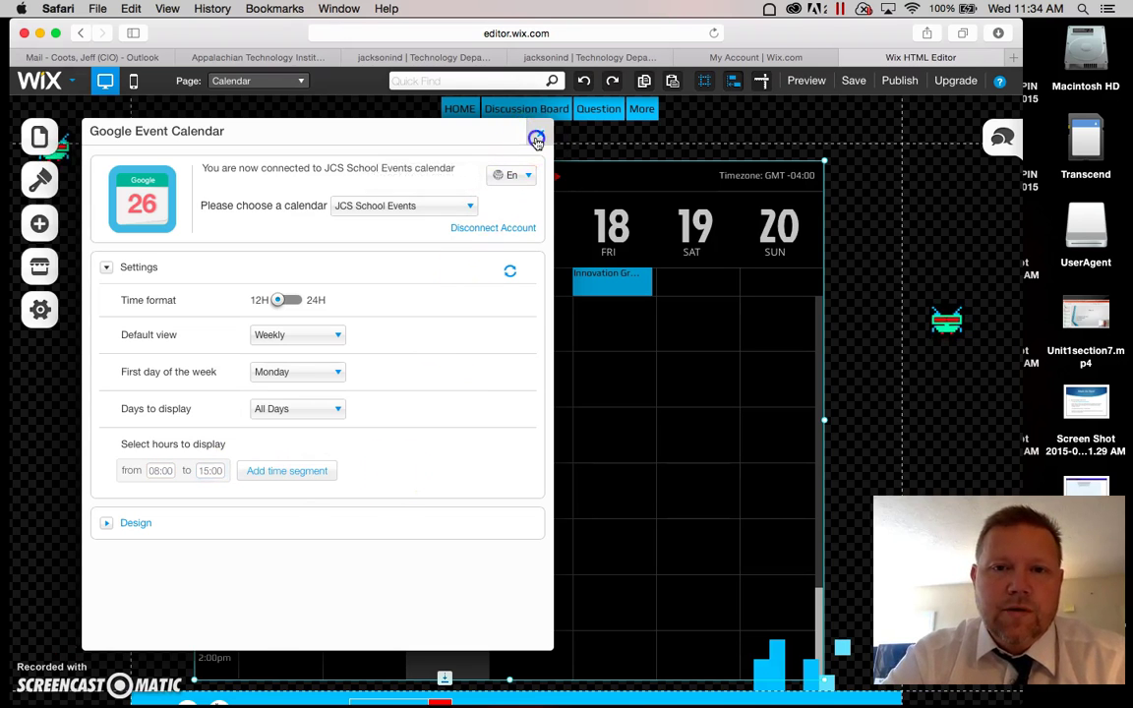
click(539, 133)
scroll(407, 500, down, 3)
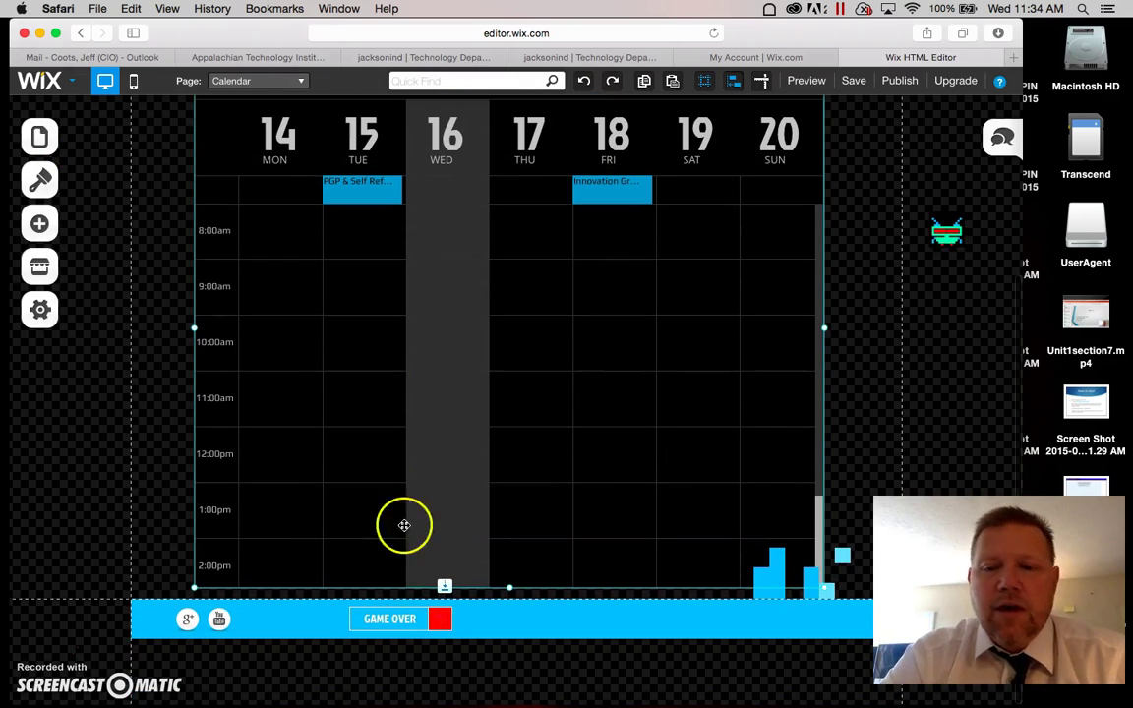
Preview the site and look through the hours and events of the weekly calendar on the Calendar page.
click(805, 79)
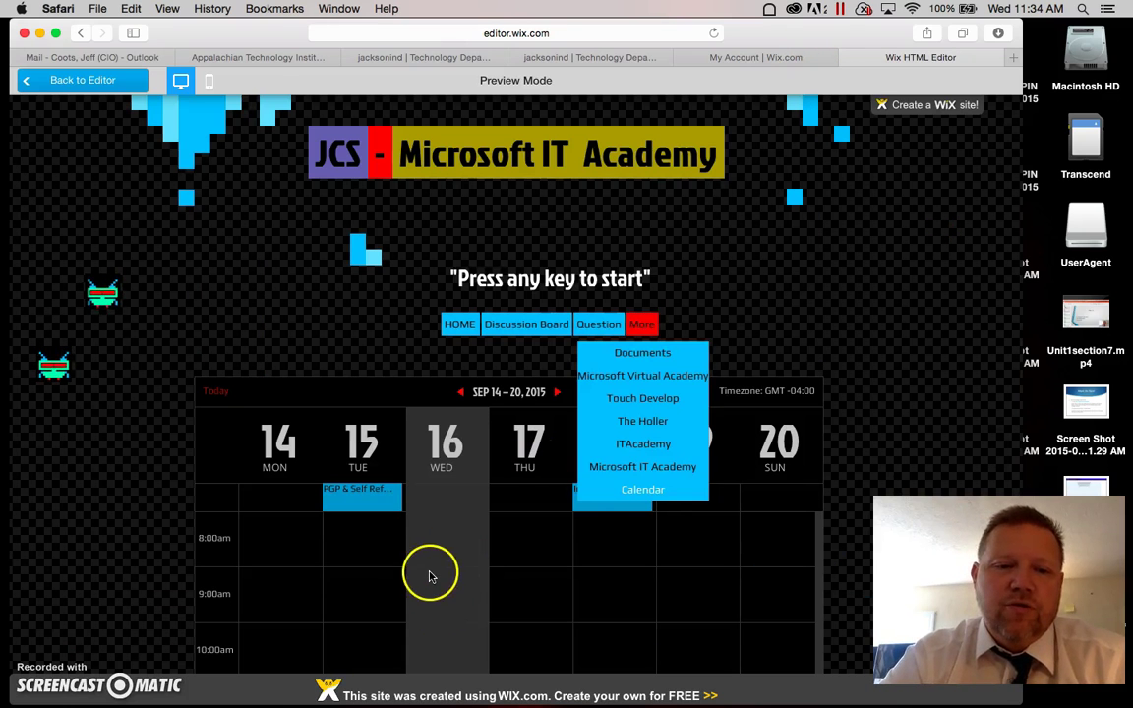
scroll(855, 433, down, 5)
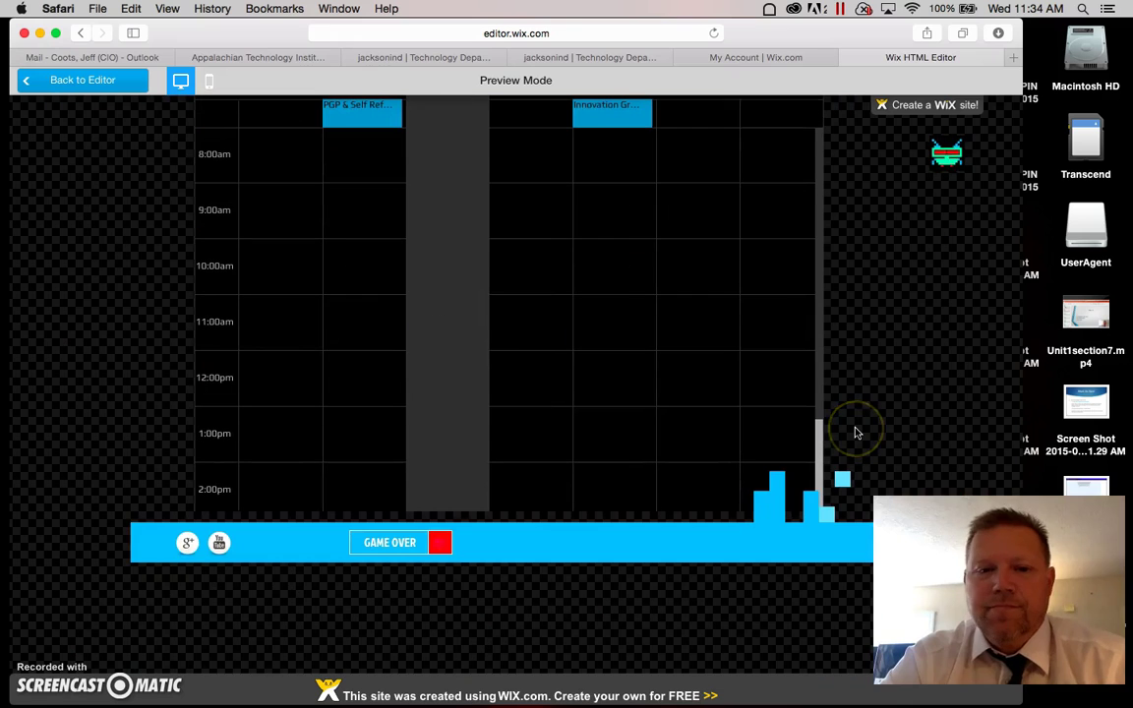
scroll(822, 403, down, 3)
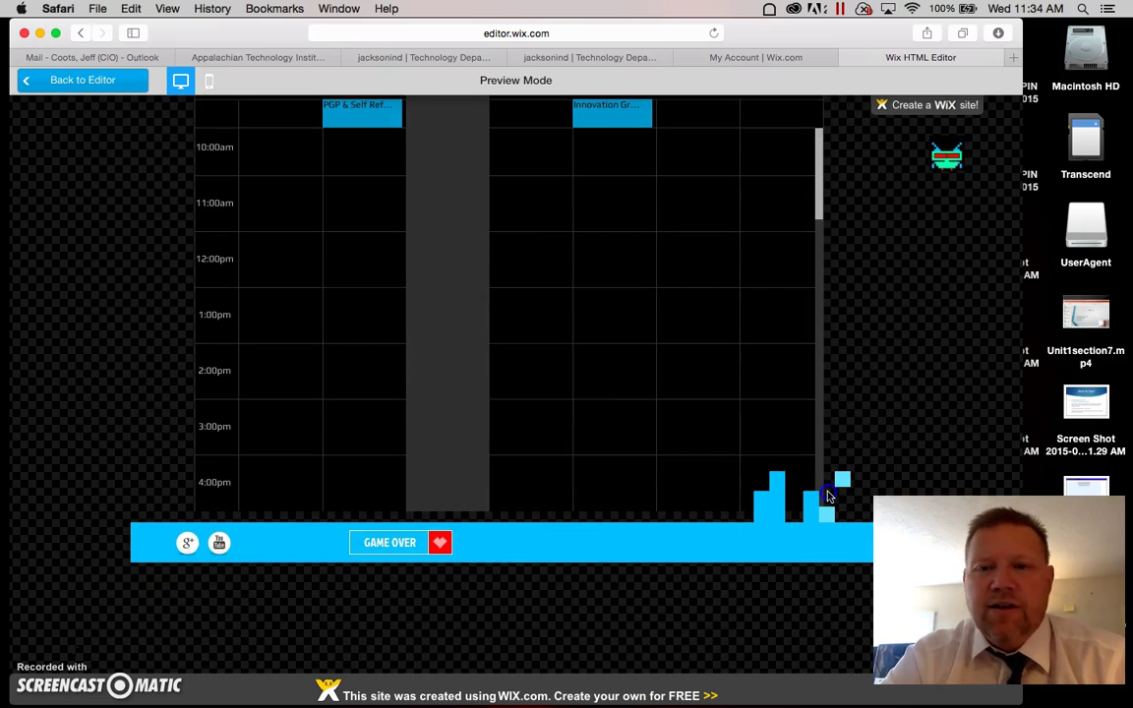
scroll(805, 291, up, 2)
scroll(807, 299, down, 2)
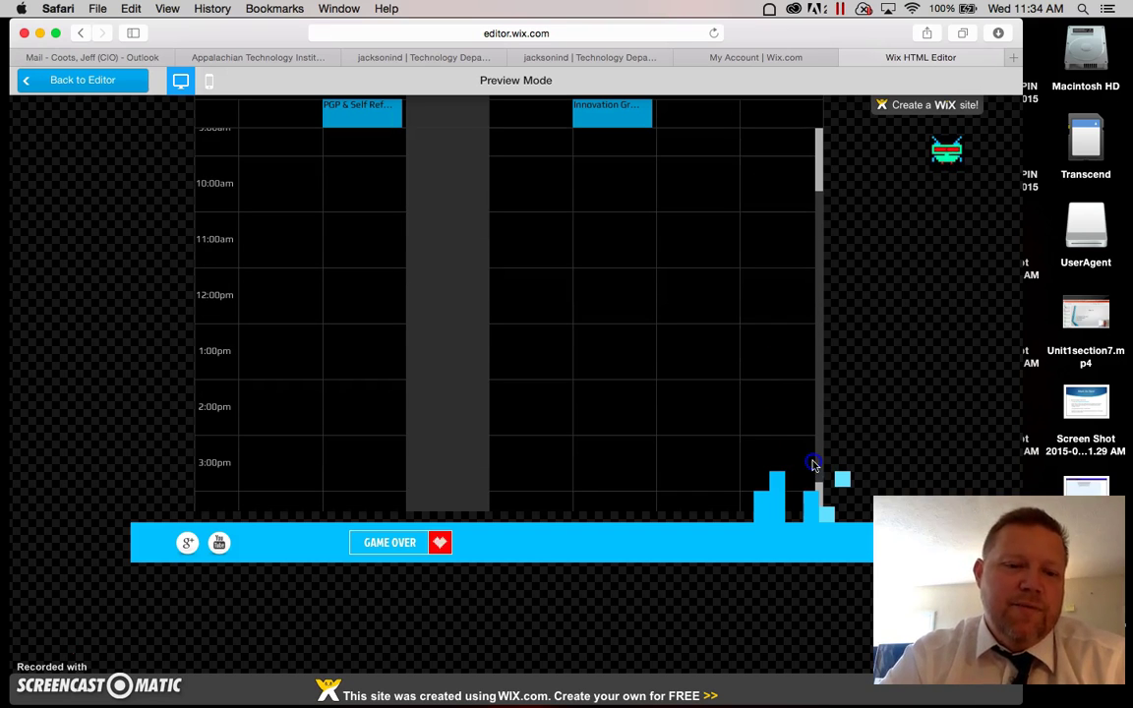
scroll(812, 464, down, 1)
scroll(825, 393, up, 3)
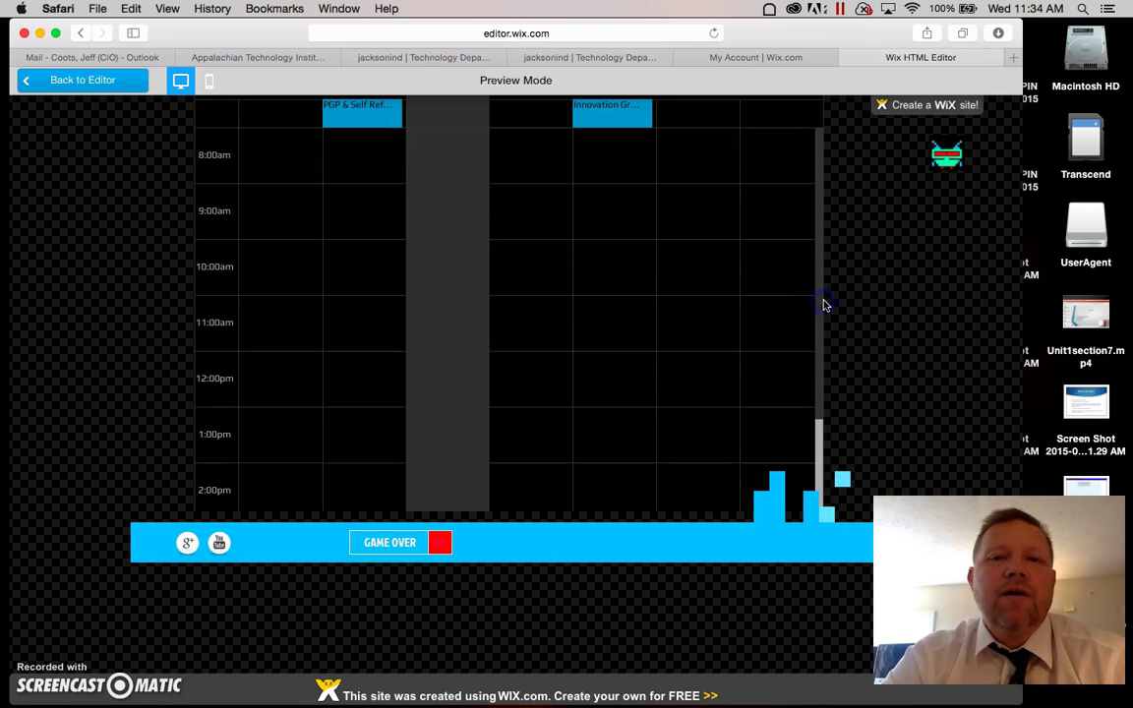
scroll(906, 253, up, 3)
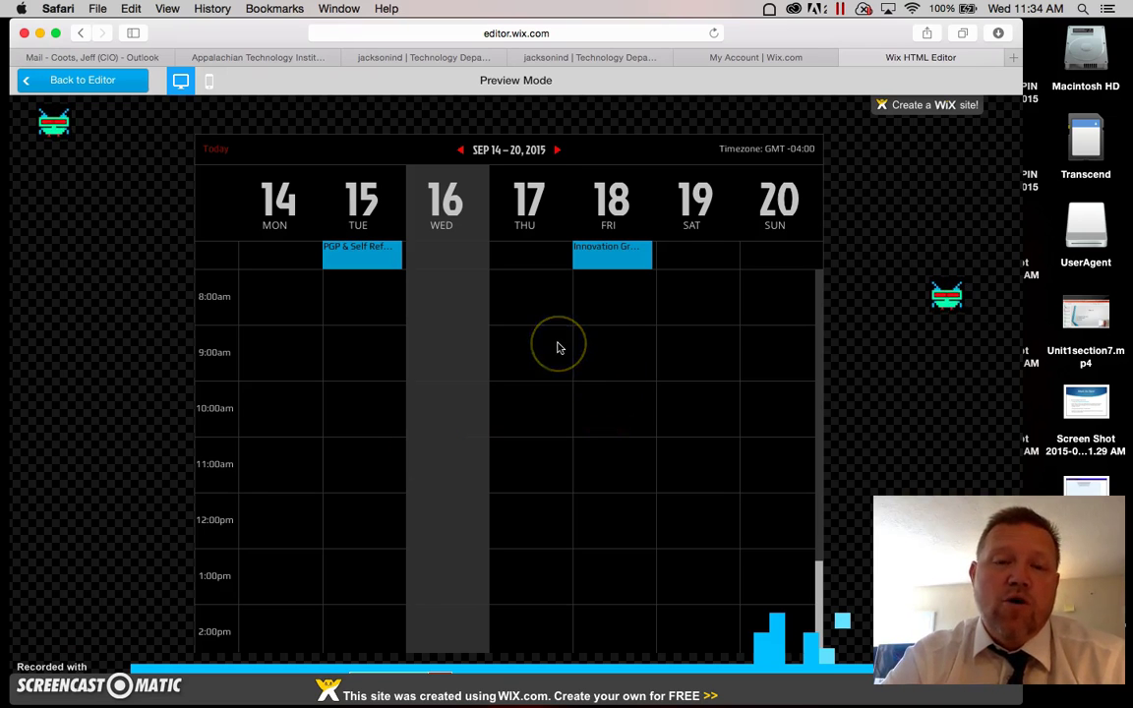
Return to the editor, set the calendar's default view to Agenda, and close its settings.
click(114, 88)
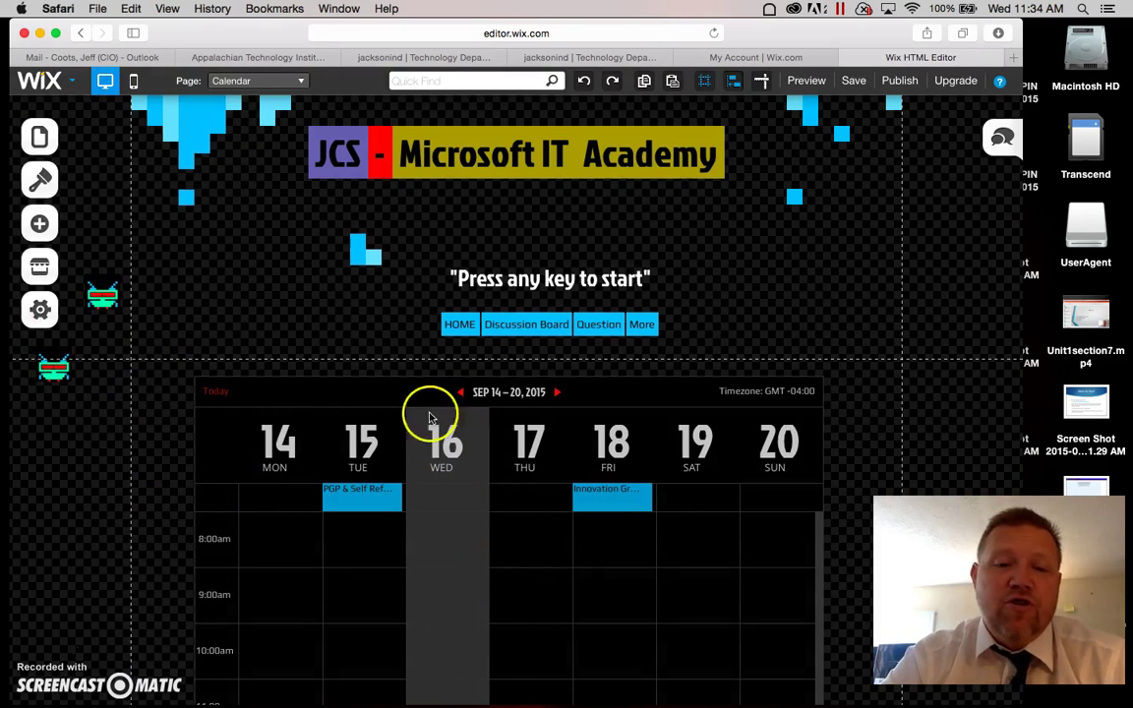
double_click(539, 551)
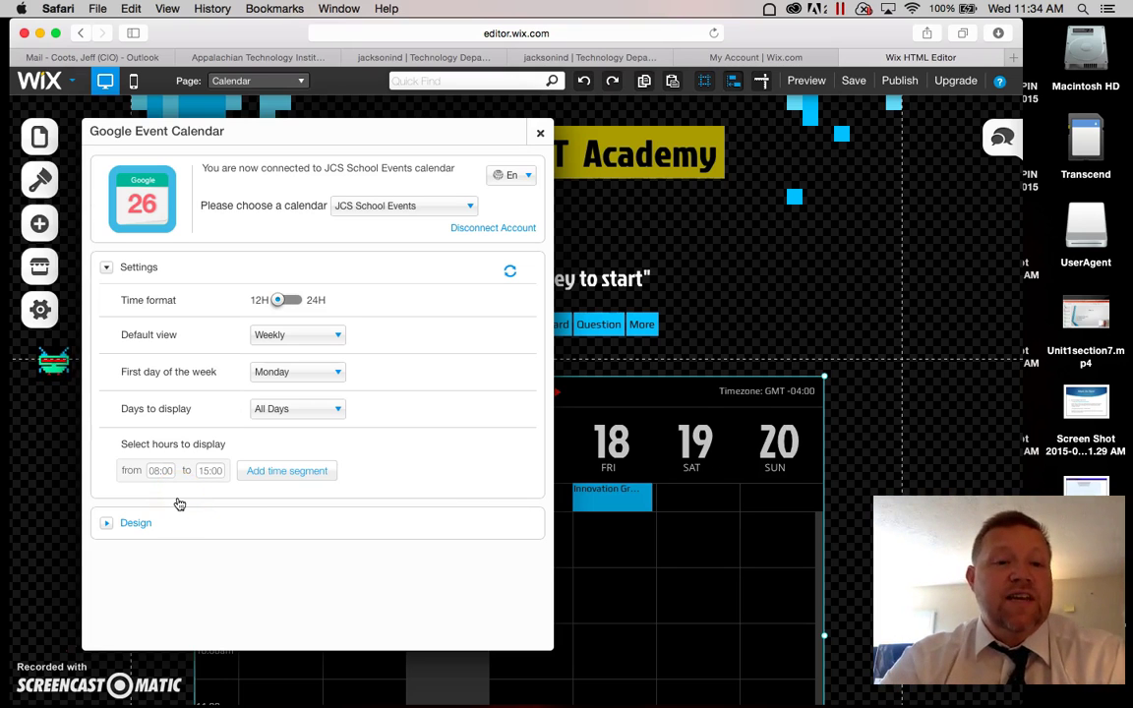
click(314, 338)
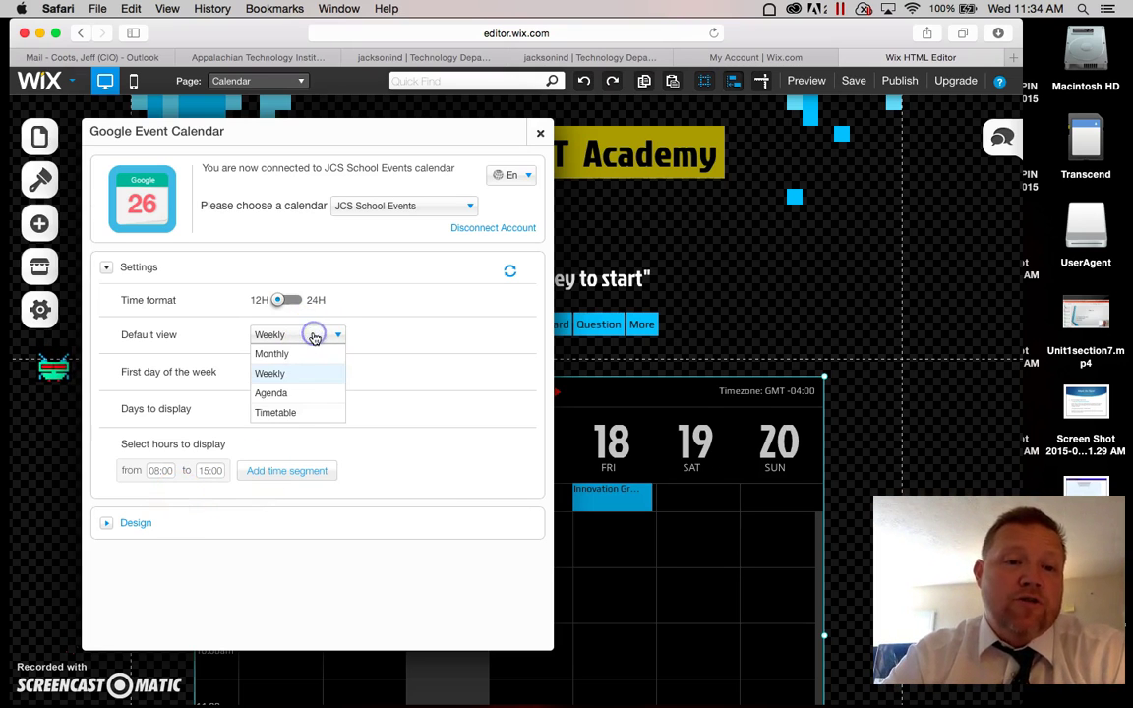
click(298, 393)
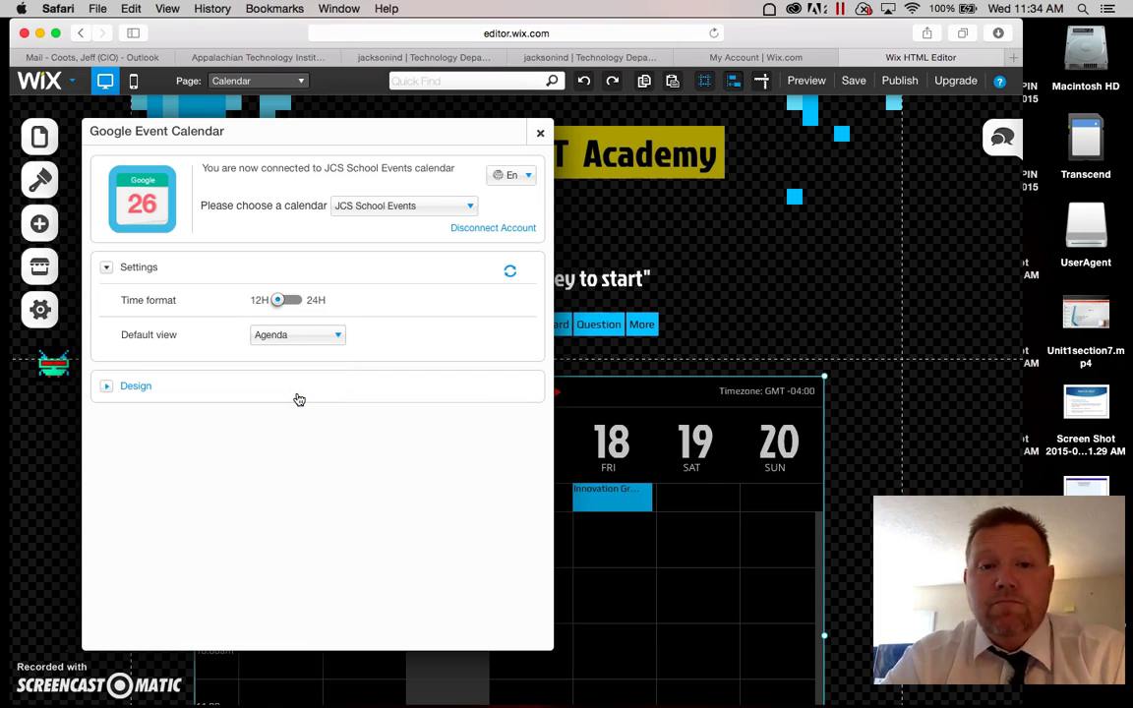
click(539, 134)
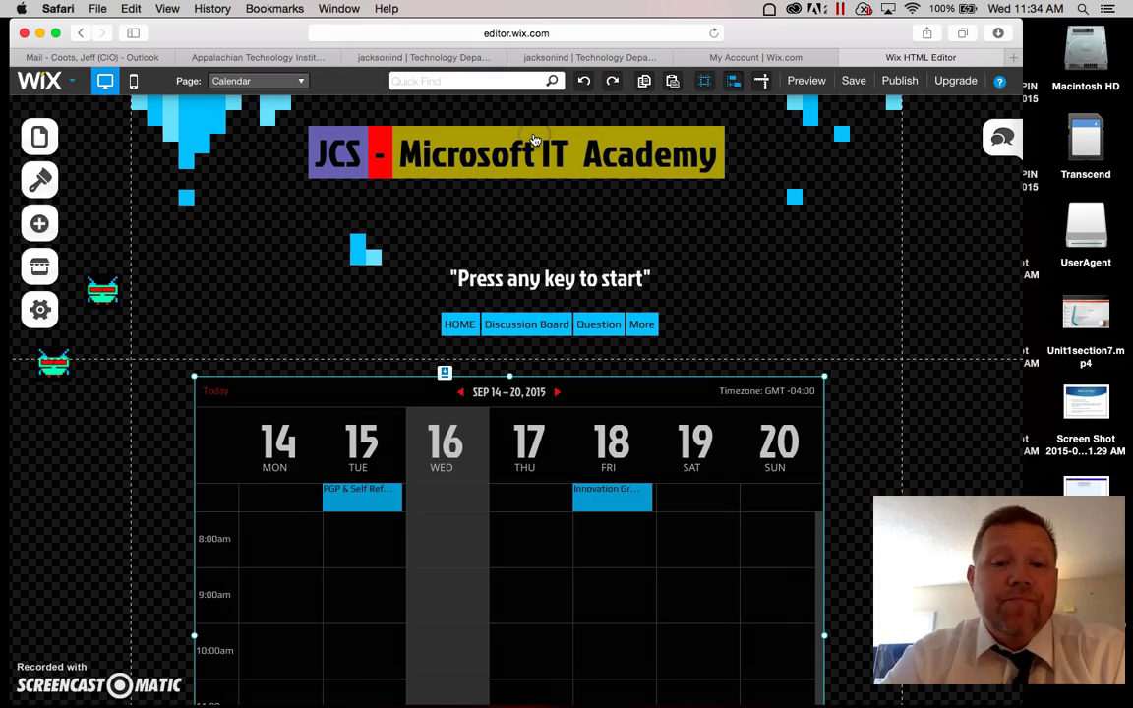